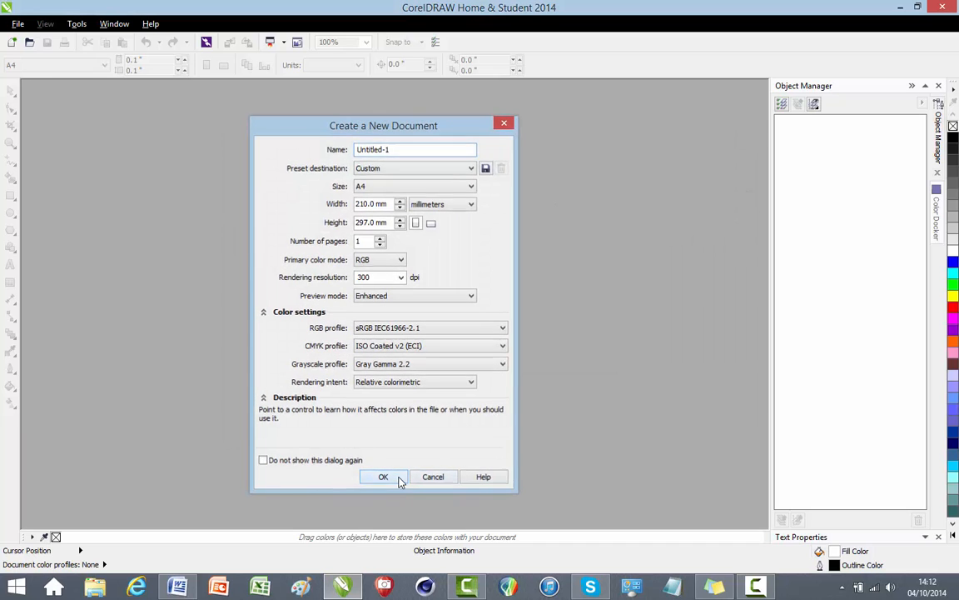
- Create a new A4 RGB document at 300 dpi and set its page orientation to landscape
{"action": "left_click", "coordinate": [400, 480]}
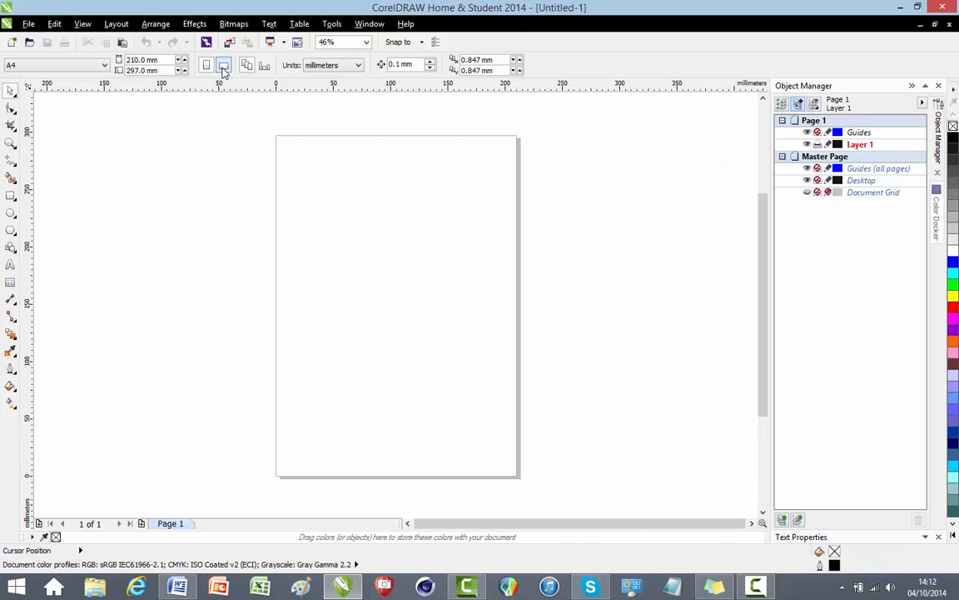
{"action": "left_click", "coordinate": [223, 69]}
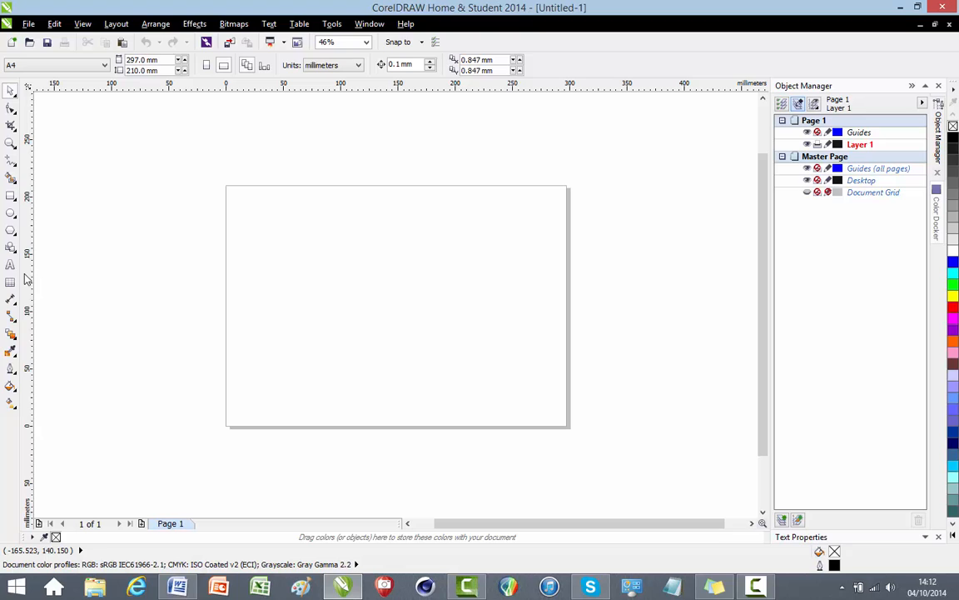
- Draw a rectangle about 263 by 173 mm with the Rectangle tool, centred on the page, and delete it
{"action": "left_click", "coordinate": [12, 198]}
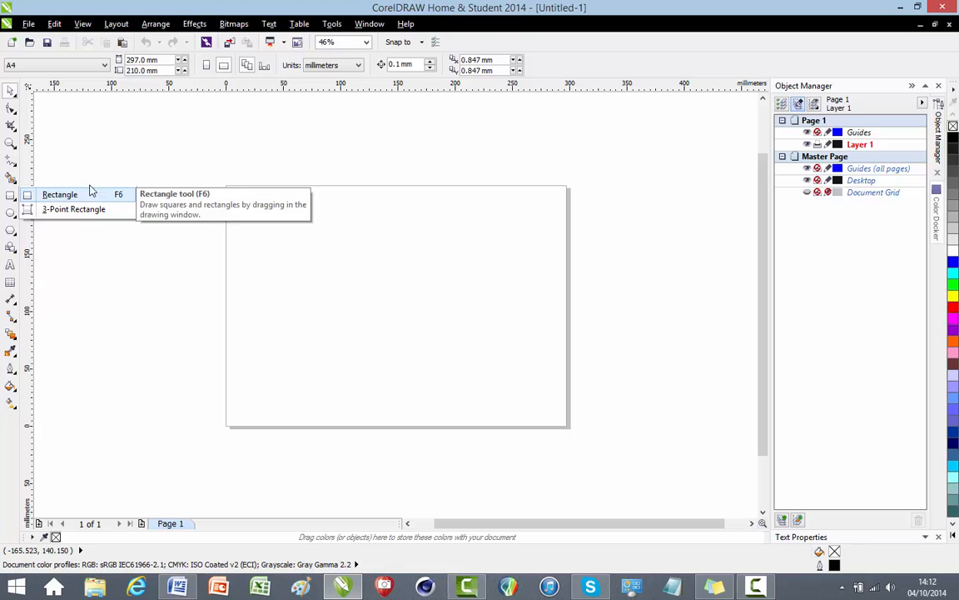
{"action": "left_click", "coordinate": [16, 200]}
{"action": "left_click", "coordinate": [17, 201]}
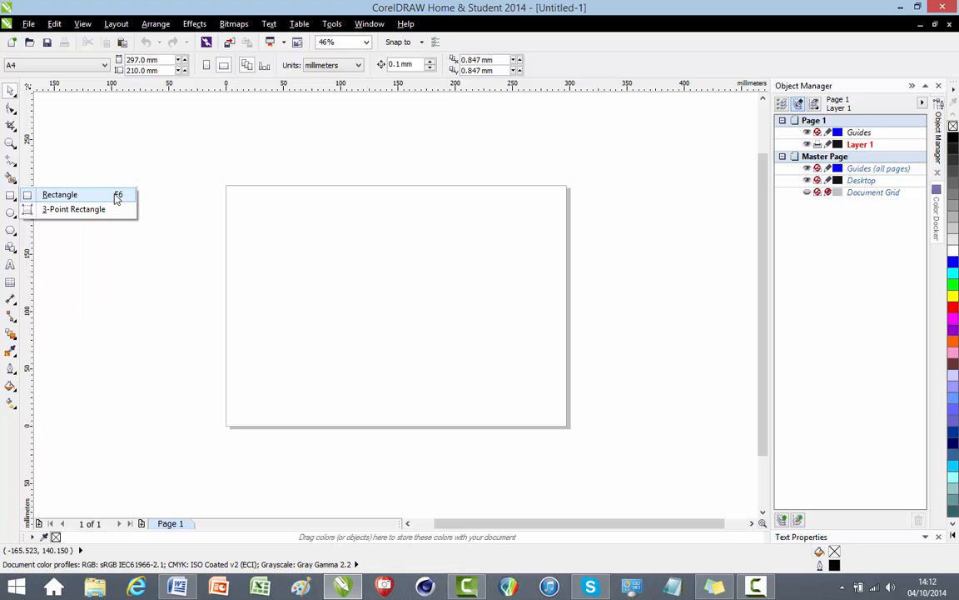
{"action": "left_click", "coordinate": [164, 216]}
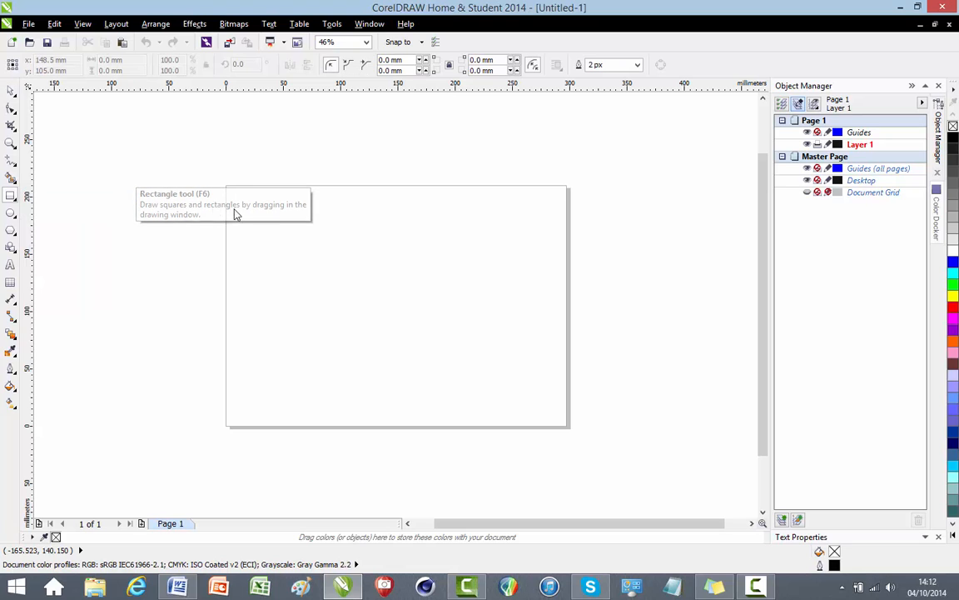
{"action": "left_click_drag", "start_coordinate": [249, 210], "coordinate": [552, 408]}
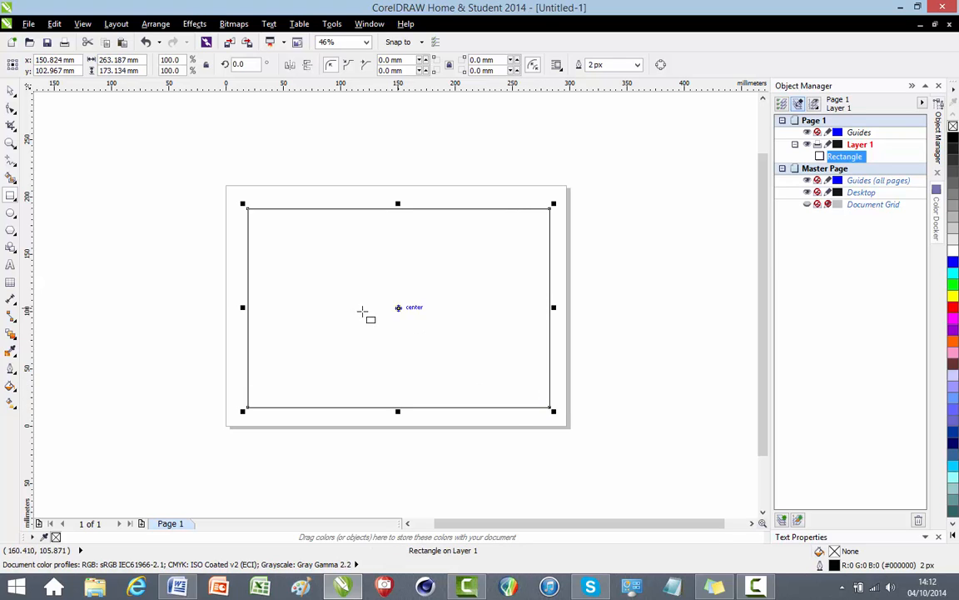
{"action": "mouse_move", "coordinate": [399, 309]}
{"action": "left_mouse_down"}
{"action": "mouse_move", "coordinate": [387, 304]}
{"action": "mouse_move", "coordinate": [398, 315]}
{"action": "mouse_move", "coordinate": [395, 304]}
{"action": "left_mouse_up"}
{"action": "key", "text": "p"}
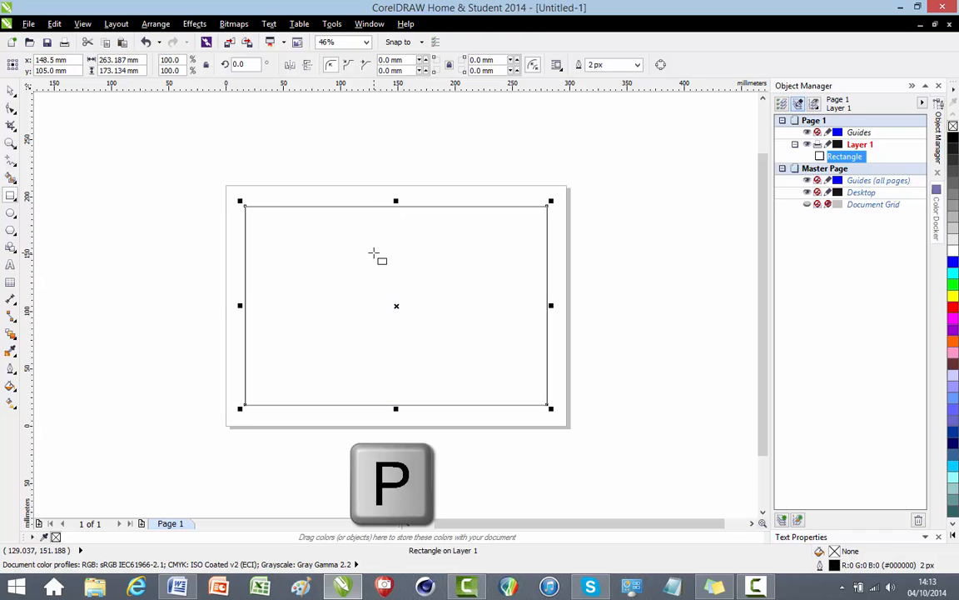
{"action": "key", "text": "Delete"}
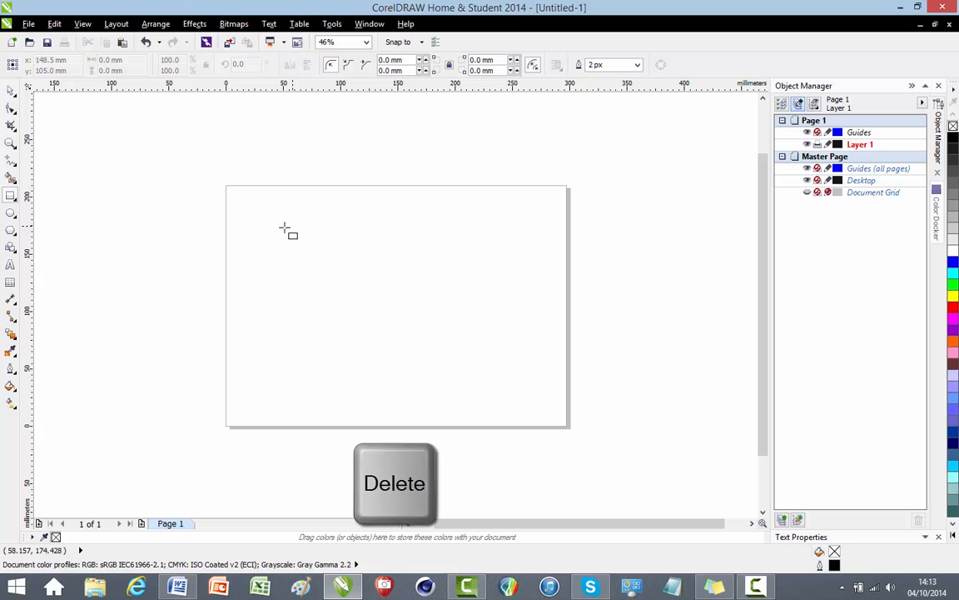
- Draw a second freehand rectangle starting near the page's upper left, centre it on the page, and delete it
{"action": "key", "text": "shift"}
{"action": "left_click_drag", "start_coordinate": [271, 234], "coordinate": [449, 191]}
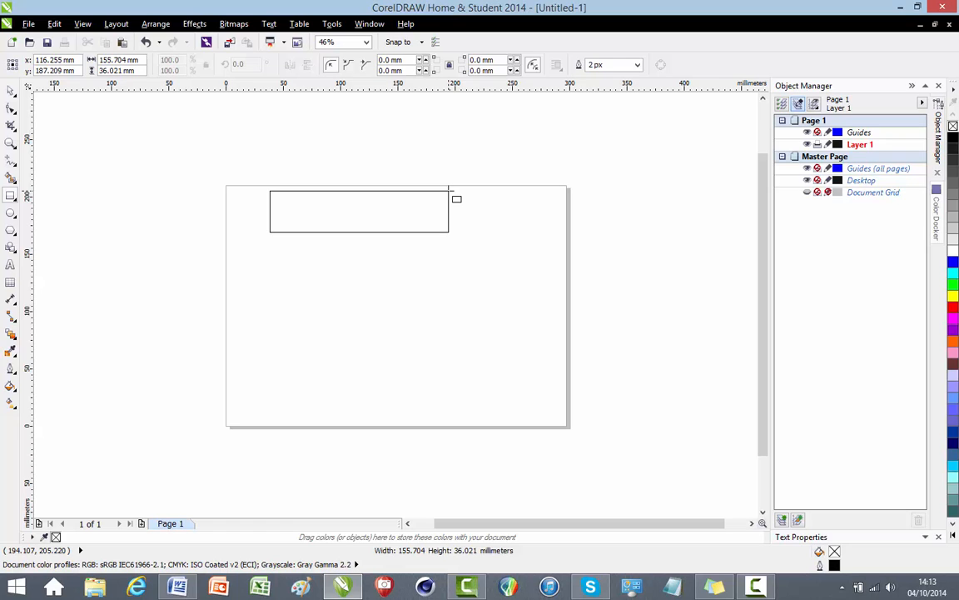
{"action": "left_click_drag", "start_coordinate": [449, 191], "coordinate": [418, 299]}
{"action": "key", "text": "p"}
{"action": "key", "text": "Delete"}
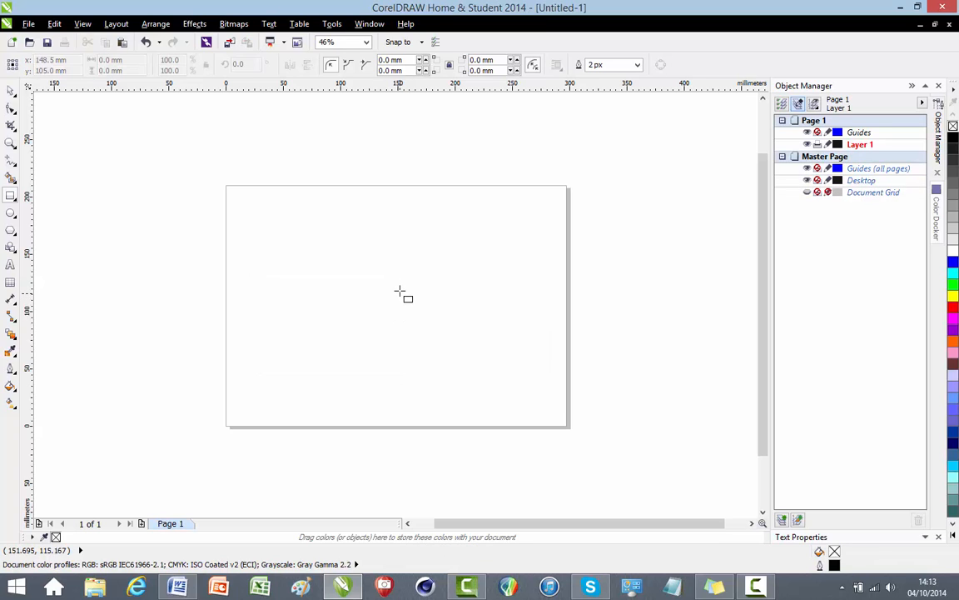
- Draw a perfect square about 168 mm wide, centre it on the page, and delete it
{"action": "mouse_move", "coordinate": [401, 286]}
{"action": "left_mouse_down"}
{"action": "mouse_move", "coordinate": [422, 316]}
{"action": "mouse_move", "coordinate": [534, 301]}
{"action": "mouse_move", "coordinate": [592, 318]}
{"action": "left_mouse_up"}
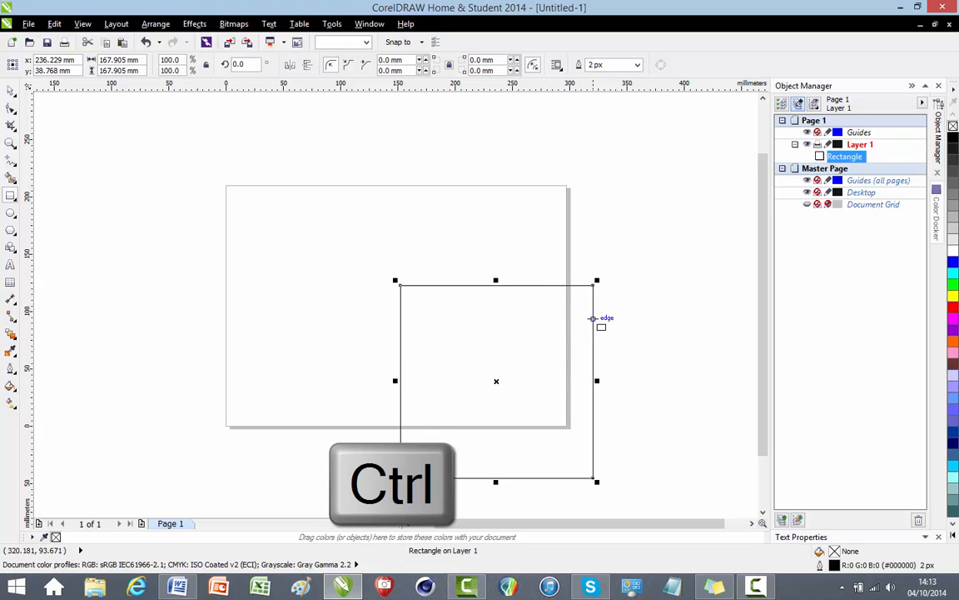
{"action": "key", "text": "p"}
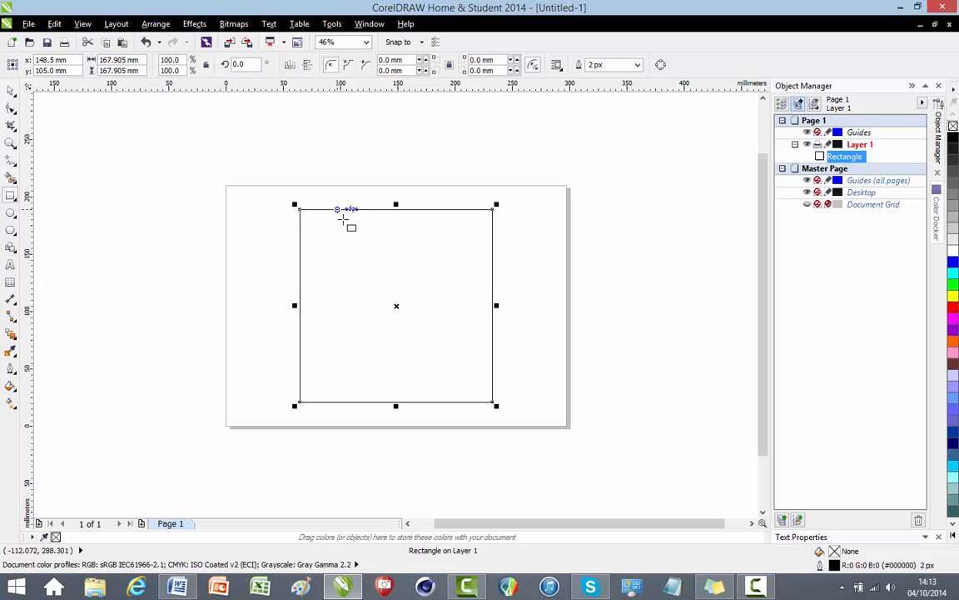
{"action": "mouse_move", "coordinate": [394, 306]}
{"action": "left_mouse_down"}
{"action": "mouse_move", "coordinate": [412, 311]}
{"action": "mouse_move", "coordinate": [406, 305]}
{"action": "left_mouse_up"}
{"action": "key", "text": "p"}
{"action": "key", "text": "Delete"}
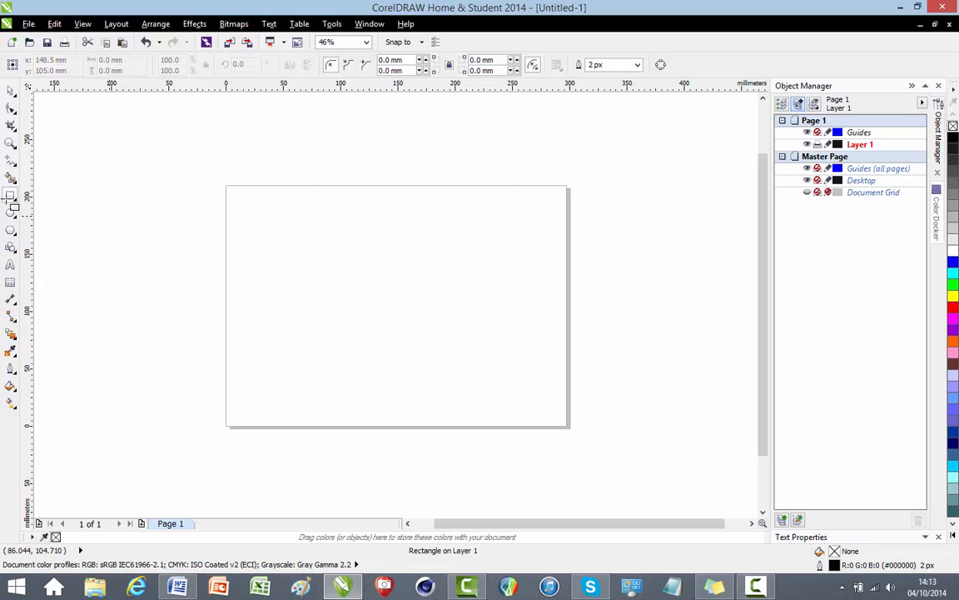
- Draw and delete a circle about 179 mm across and an ellipse about 132 by 49 mm with the Ellipse tool
{"action": "left_click", "coordinate": [11, 213]}
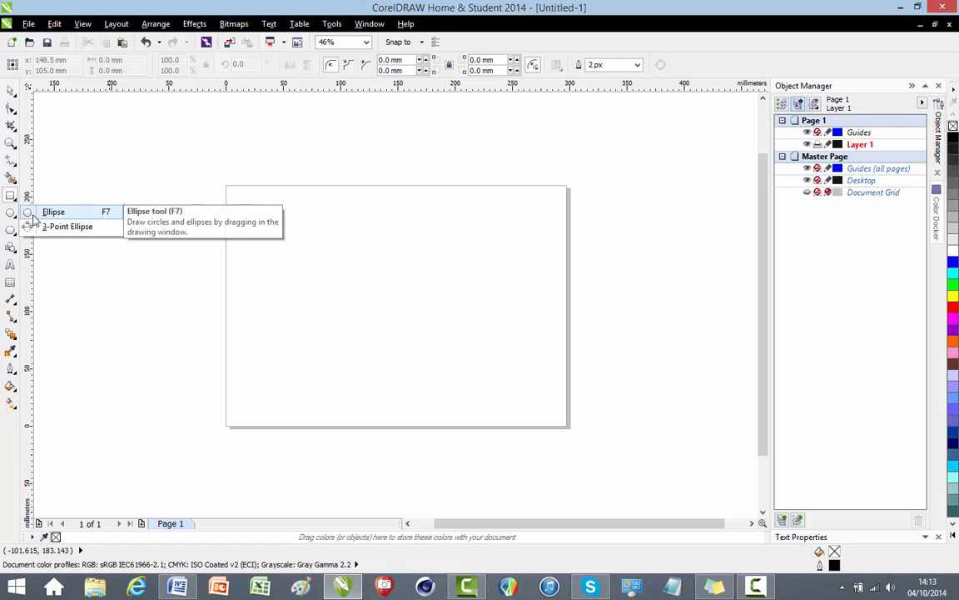
{"action": "left_click", "coordinate": [33, 213]}
{"action": "left_click_drag", "start_coordinate": [292, 215], "coordinate": [499, 364]}
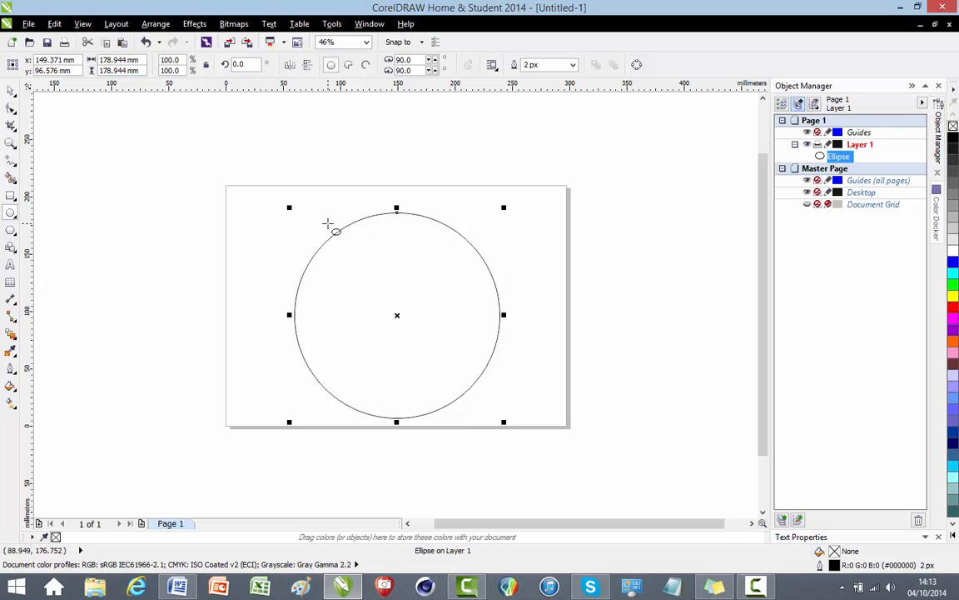
{"action": "key", "text": "Delete"}
{"action": "left_click_drag", "start_coordinate": [302, 247], "coordinate": [456, 190]}
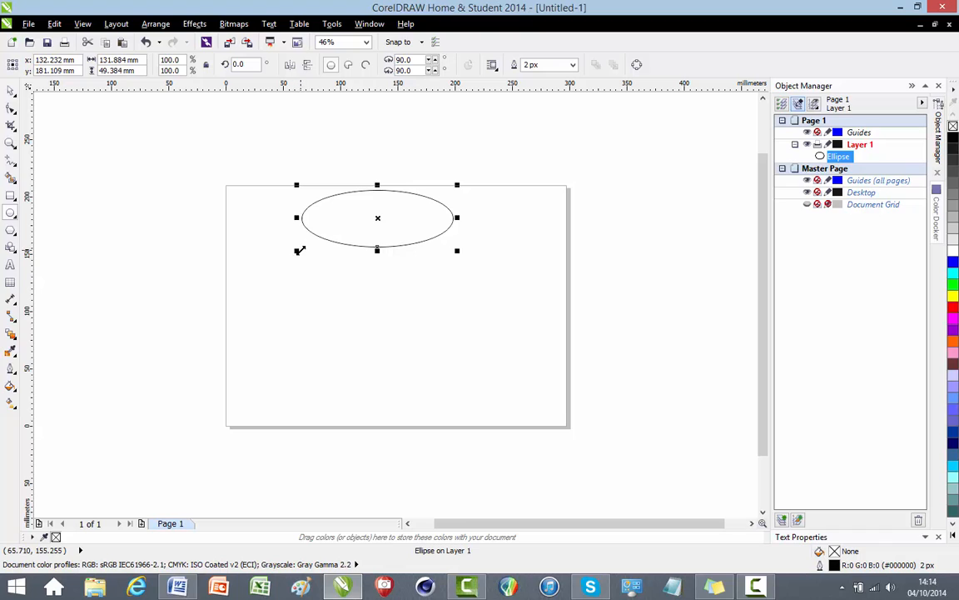
{"action": "key", "text": "Delete"}
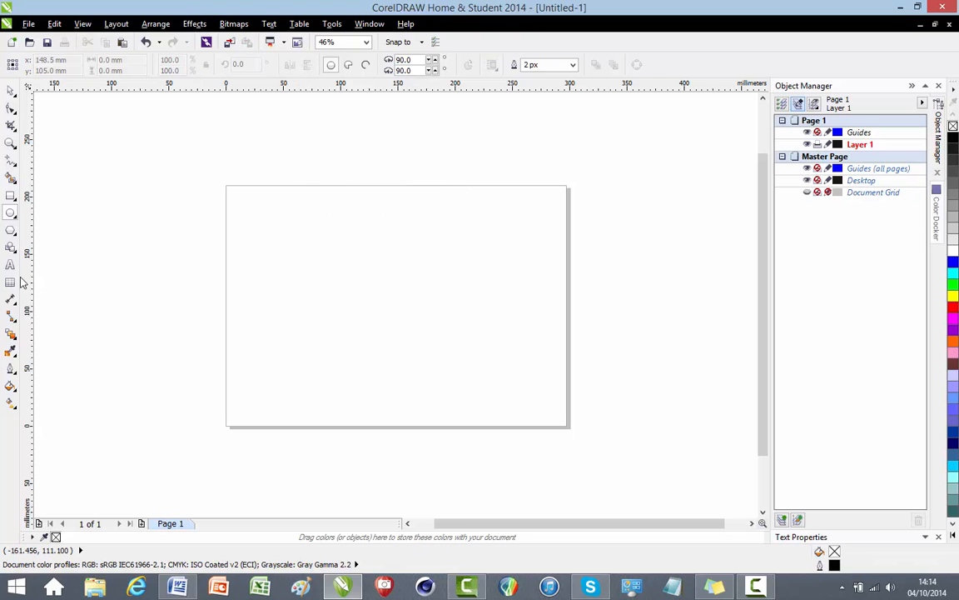
- Draw a regular six-sided polygon about 145 by 168 mm in the middle of the page
{"action": "left_click", "coordinate": [10, 233]}
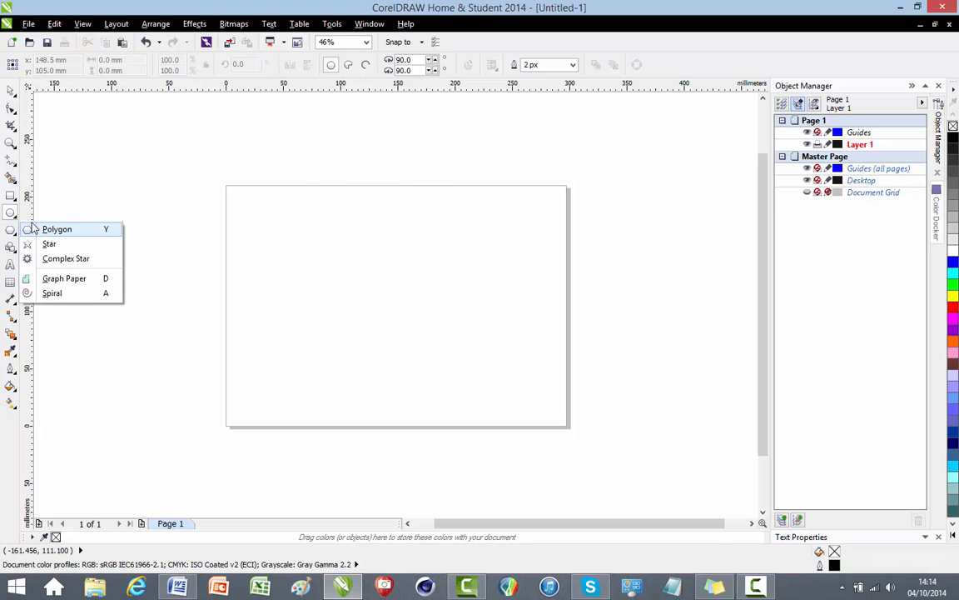
{"action": "left_click", "coordinate": [43, 228]}
{"action": "left_click_drag", "start_coordinate": [275, 236], "coordinate": [481, 325]}
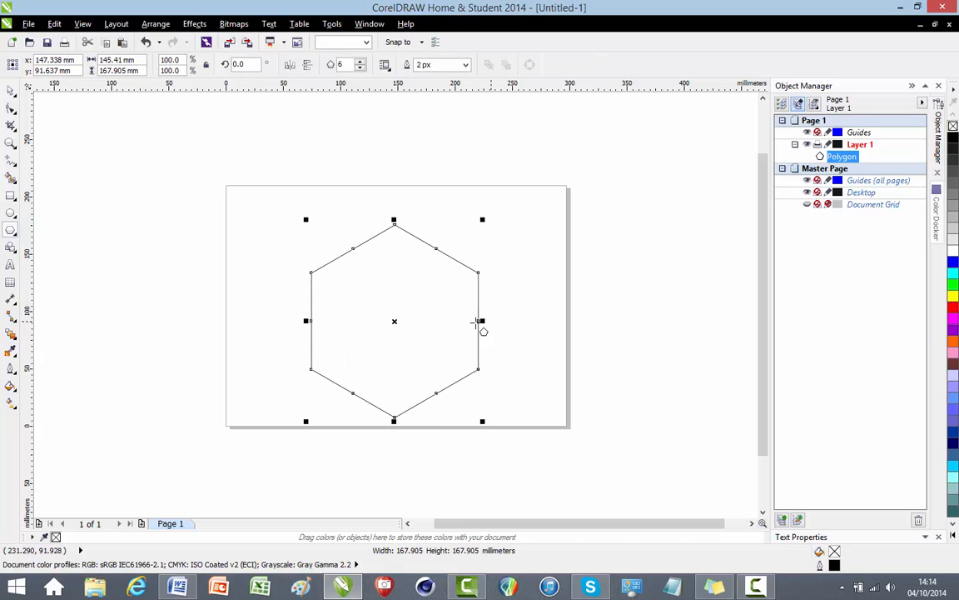
- Set the polygon's number of sides to 10 and move it slightly upward on the page
{"action": "double_click", "coordinate": [341, 64]}
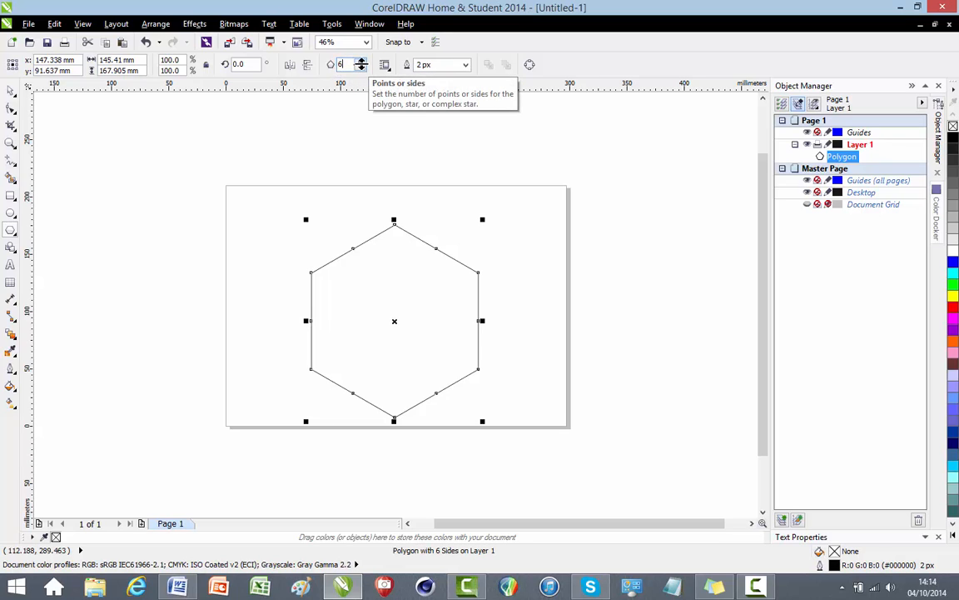
{"action": "left_click", "coordinate": [360, 64]}
{"action": "left_click", "coordinate": [360, 64]}
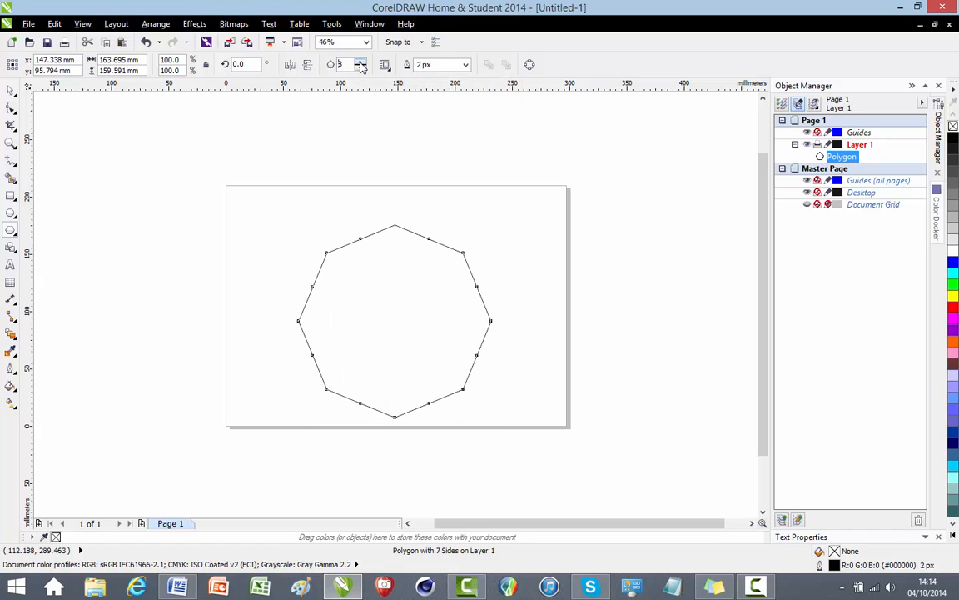
{"action": "left_click", "coordinate": [361, 63]}
{"action": "left_click", "coordinate": [361, 64]}
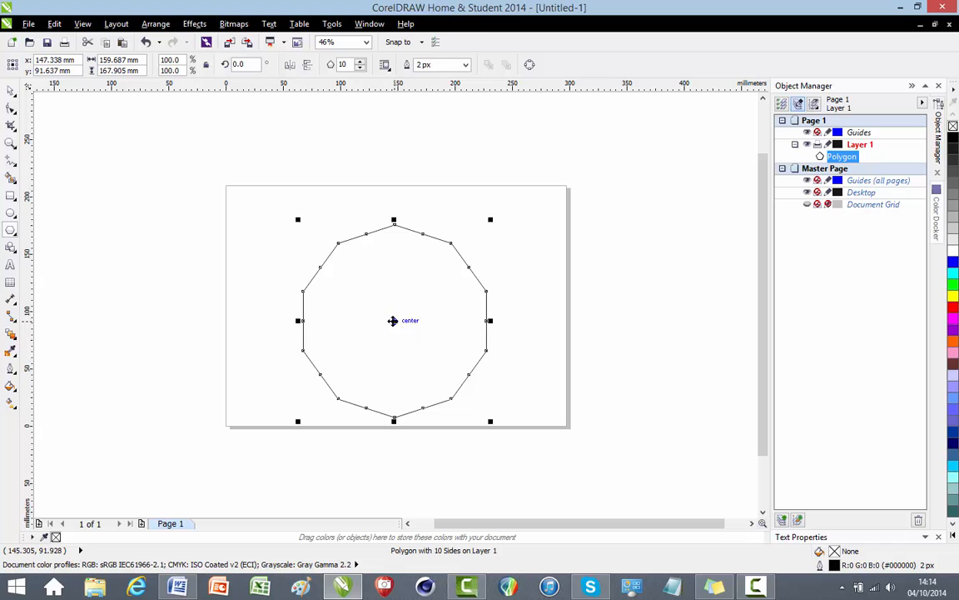
{"action": "left_click_drag", "start_coordinate": [392, 321], "coordinate": [402, 306]}
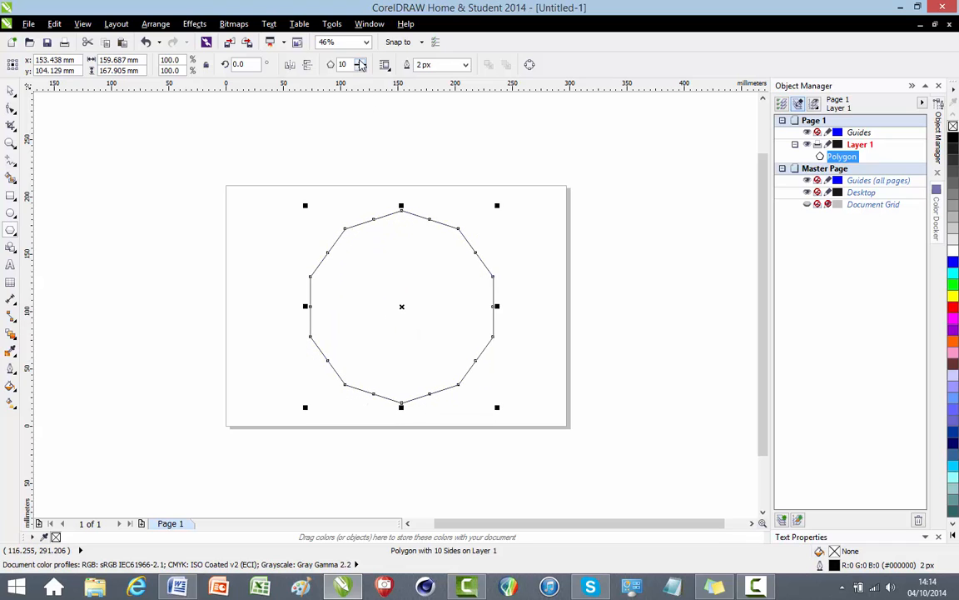
- Set the polygon's number of sides to 100 and delete the polygon
{"action": "left_click", "coordinate": [360, 63]}
{"action": "left_click", "coordinate": [360, 63]}
{"action": "left_click", "coordinate": [361, 63]}
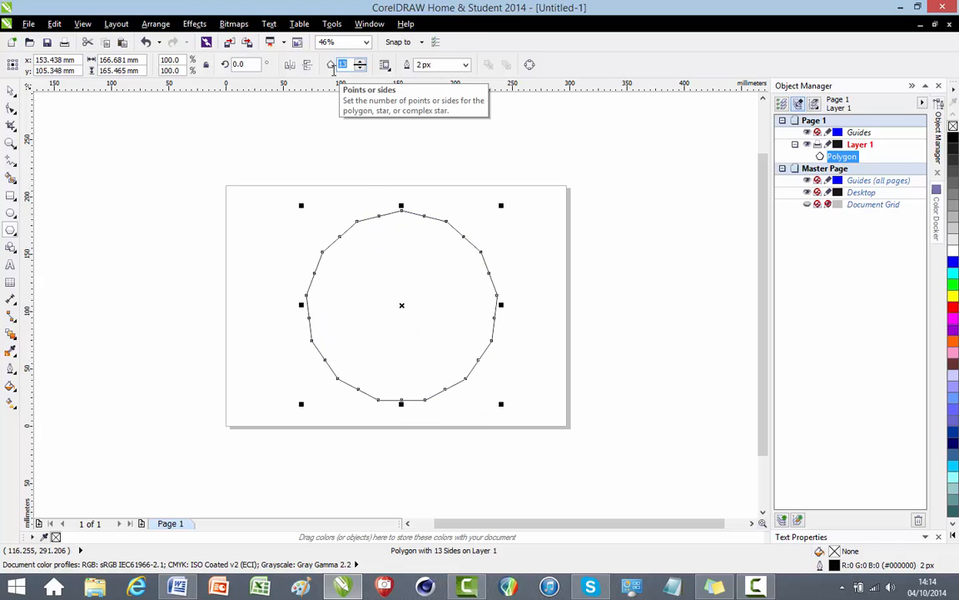
{"action": "type", "text": "100"}
{"action": "key", "text": "Return"}
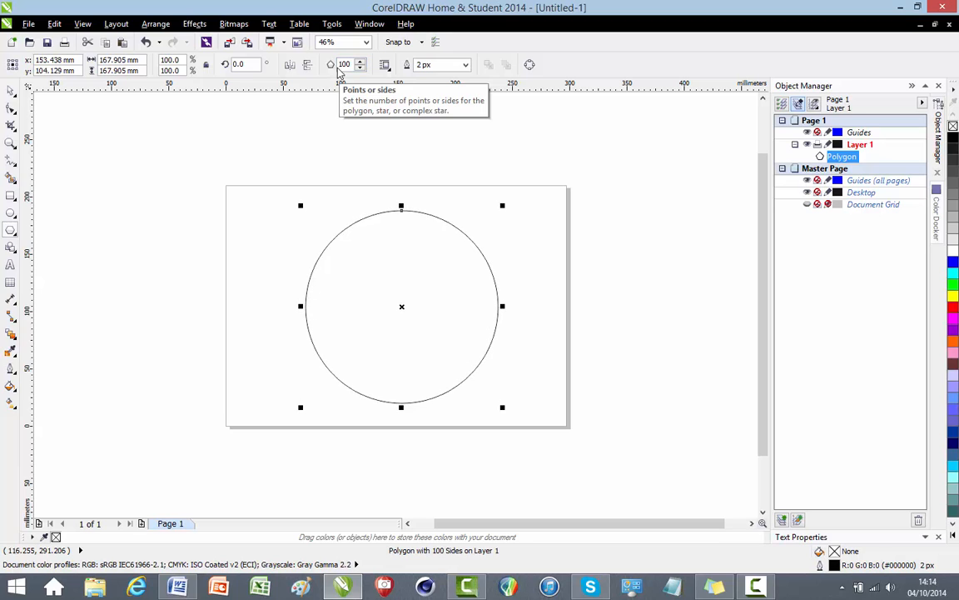
{"action": "double_click", "coordinate": [344, 64]}
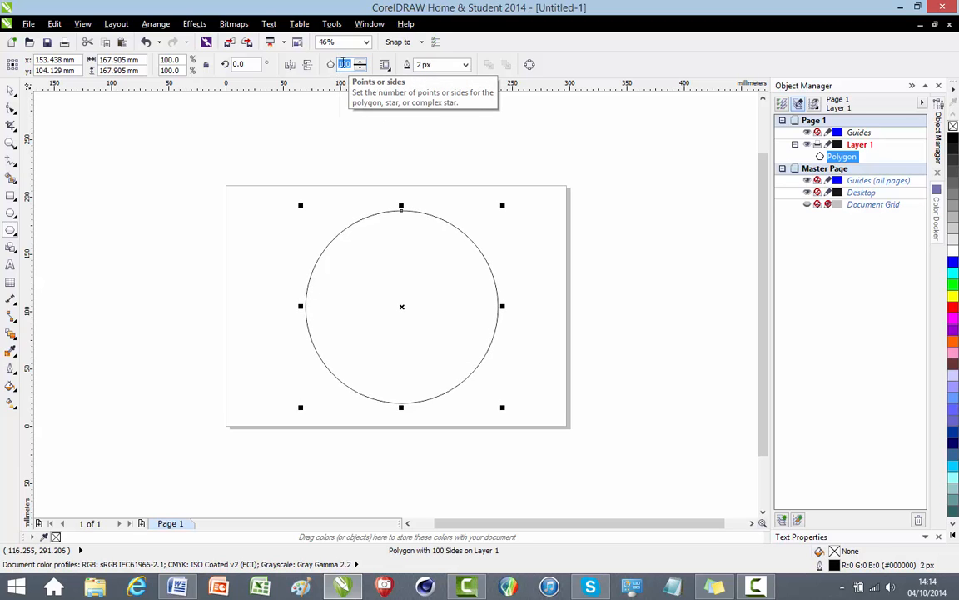
{"action": "key", "text": "Return"}
{"action": "key", "text": "Delete"}
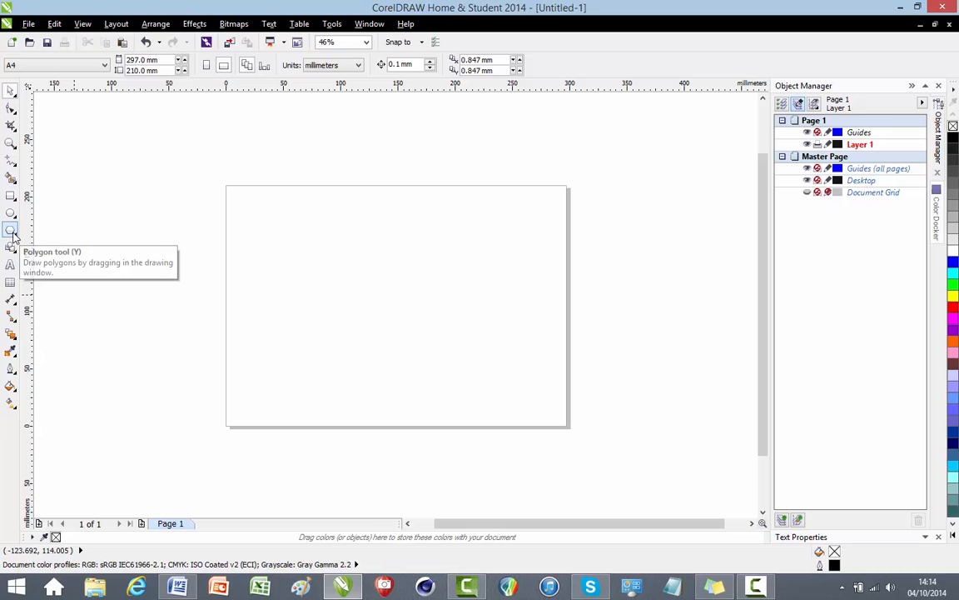
- Draw a five-pointed star about 179 by 170 mm with the Star tool and move it slightly upward on the page
{"action": "left_click", "coordinate": [12, 233]}
{"action": "key", "text": "Return"}
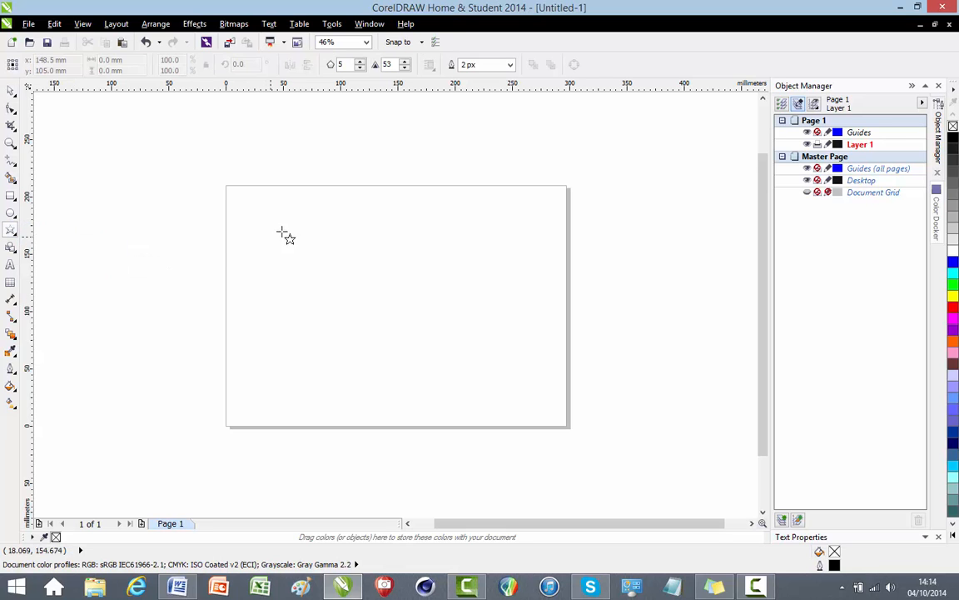
{"action": "left_click_drag", "start_coordinate": [292, 210], "coordinate": [504, 372]}
{"action": "left_click_drag", "start_coordinate": [402, 307], "coordinate": [402, 299]}
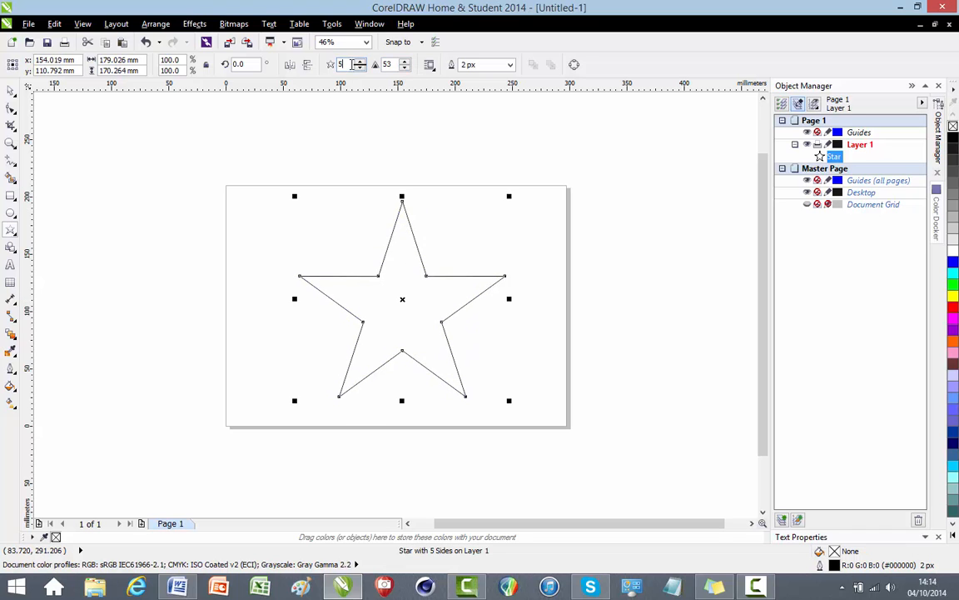
- Raise the star's number of points to 10 and set it back to 5
{"action": "left_click", "coordinate": [360, 63]}
{"action": "left_click", "coordinate": [360, 62]}
{"action": "left_click", "coordinate": [359, 62]}
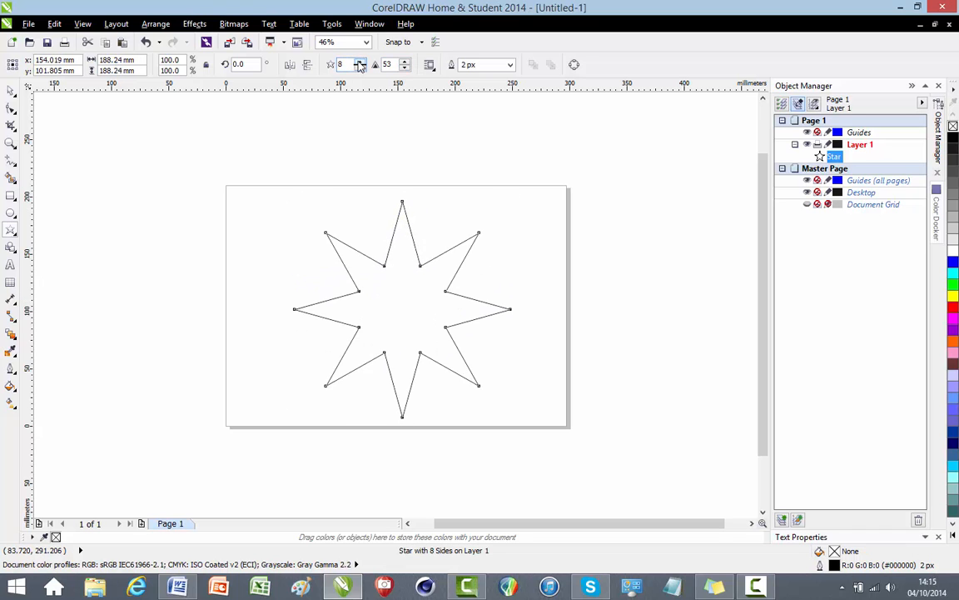
{"action": "left_click", "coordinate": [359, 62]}
{"action": "left_click", "coordinate": [359, 62]}
{"action": "left_click", "coordinate": [359, 68]}
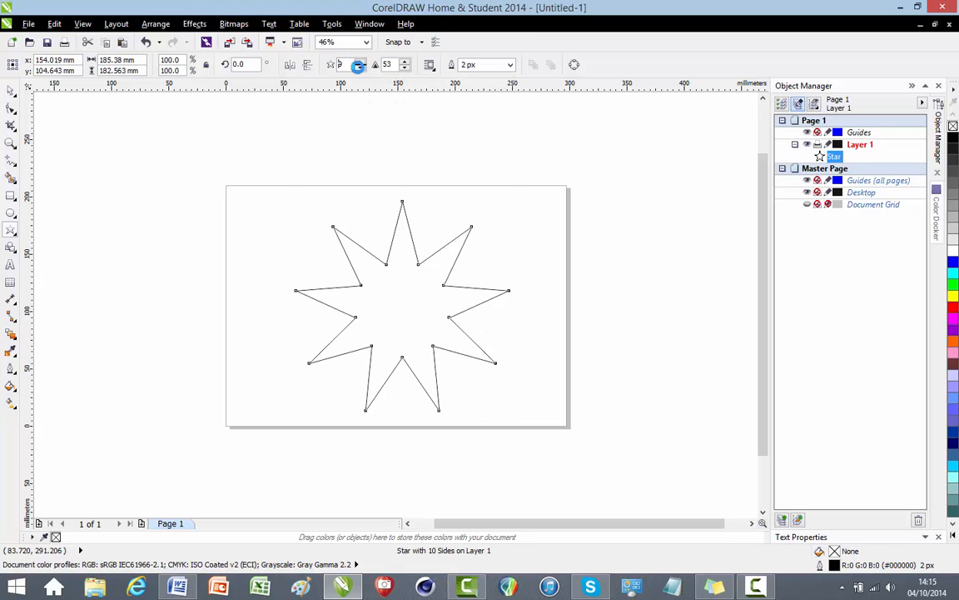
{"action": "left_click", "coordinate": [358, 68]}
{"action": "left_click", "coordinate": [359, 68]}
{"action": "left_click", "coordinate": [359, 68]}
{"action": "left_click", "coordinate": [359, 69]}
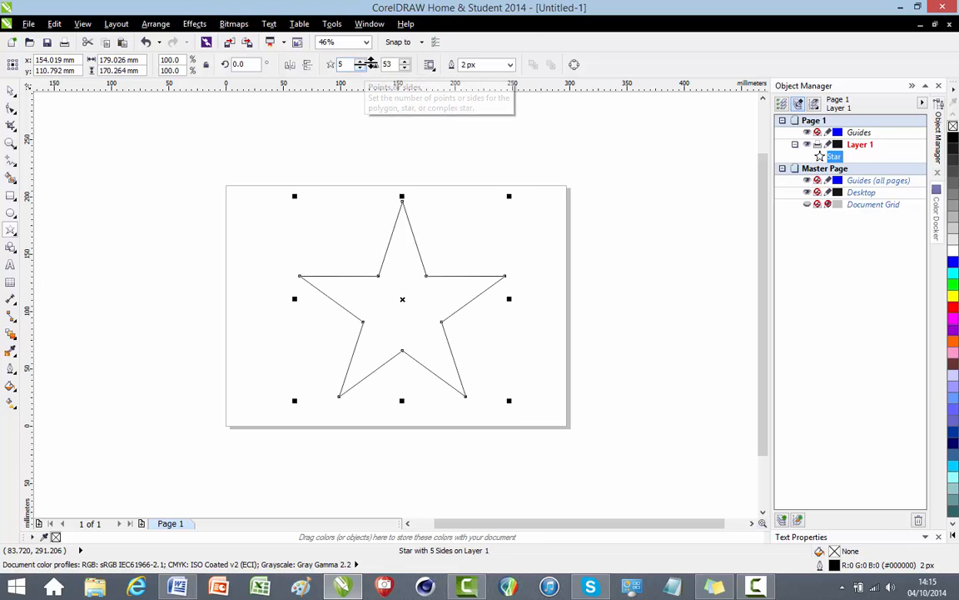
- Increase the sharpness of the five-pointed star to 71
{"action": "left_click", "coordinate": [404, 62]}
{"action": "left_click", "coordinate": [405, 63]}
{"action": "left_click", "coordinate": [404, 63]}
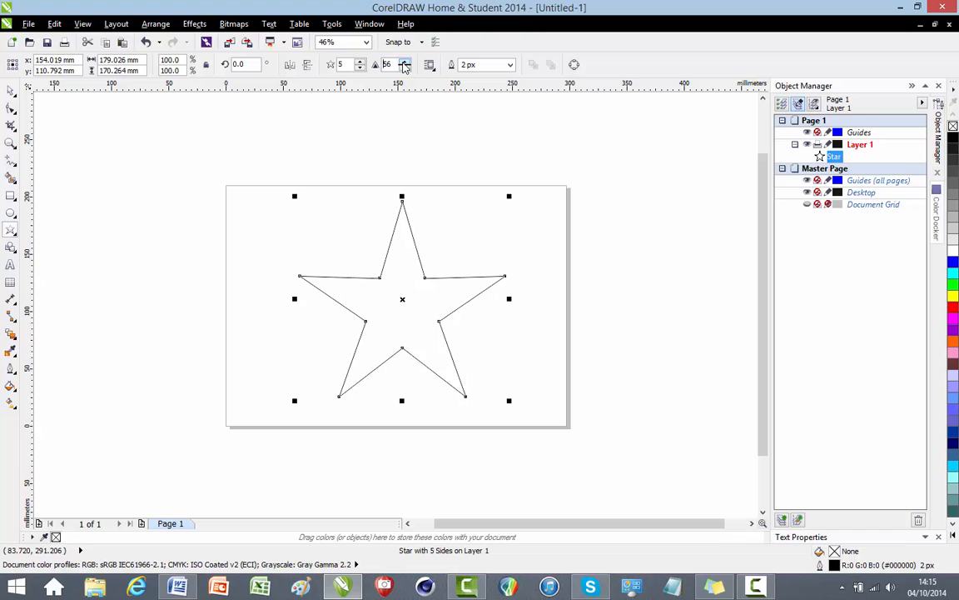
{"action": "left_click", "coordinate": [405, 63]}
{"action": "left_click", "coordinate": [405, 63]}
{"action": "left_click", "coordinate": [405, 63]}
{"action": "left_click", "coordinate": [405, 62]}
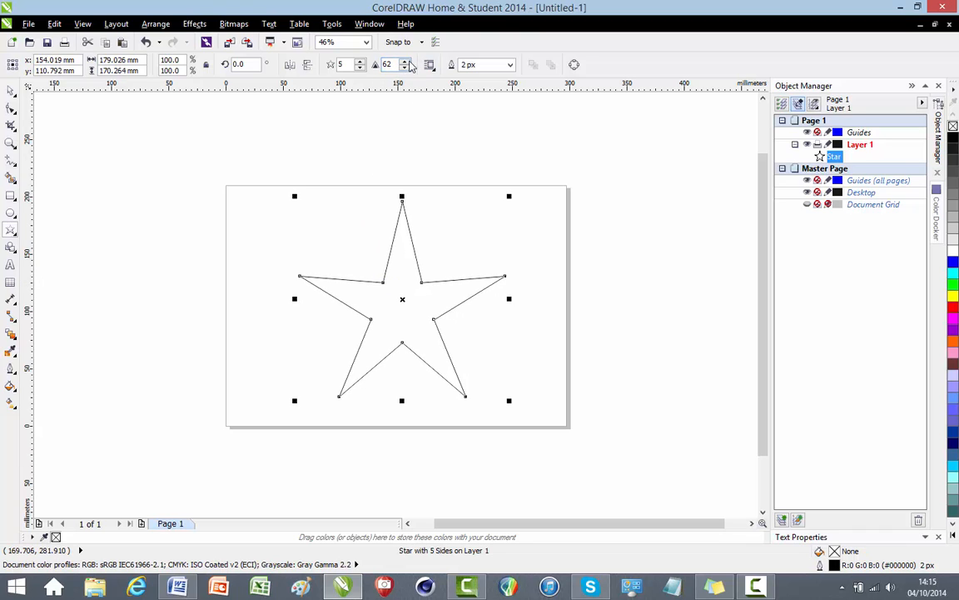
{"action": "left_click", "coordinate": [406, 63]}
{"action": "left_click", "coordinate": [406, 63]}
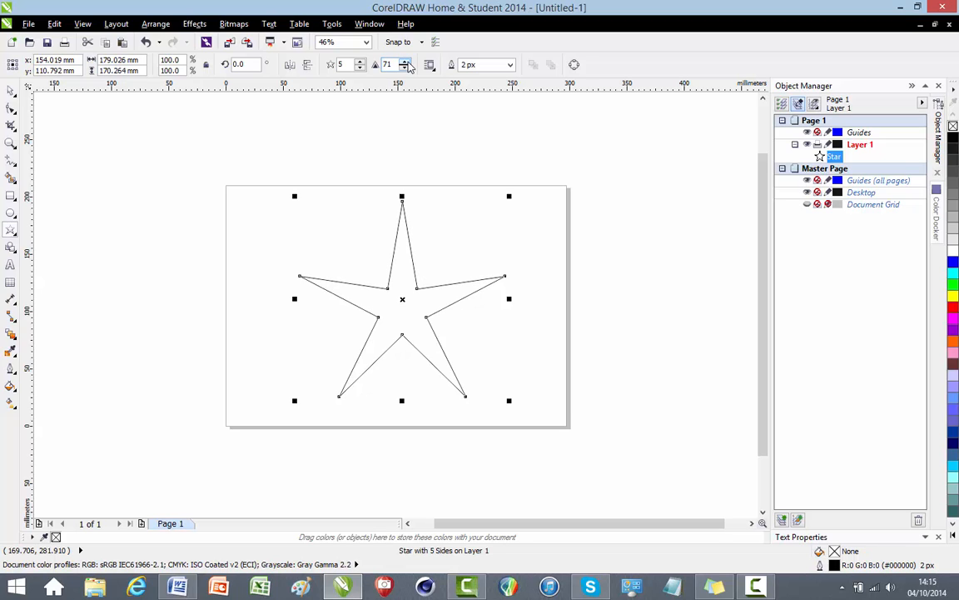
- Raise the five-pointed star's sharpness to 86, reduce it to 3 and delete the star
{"action": "left_click", "coordinate": [405, 62]}
{"action": "left_click", "coordinate": [406, 62]}
{"action": "left_click", "coordinate": [406, 63]}
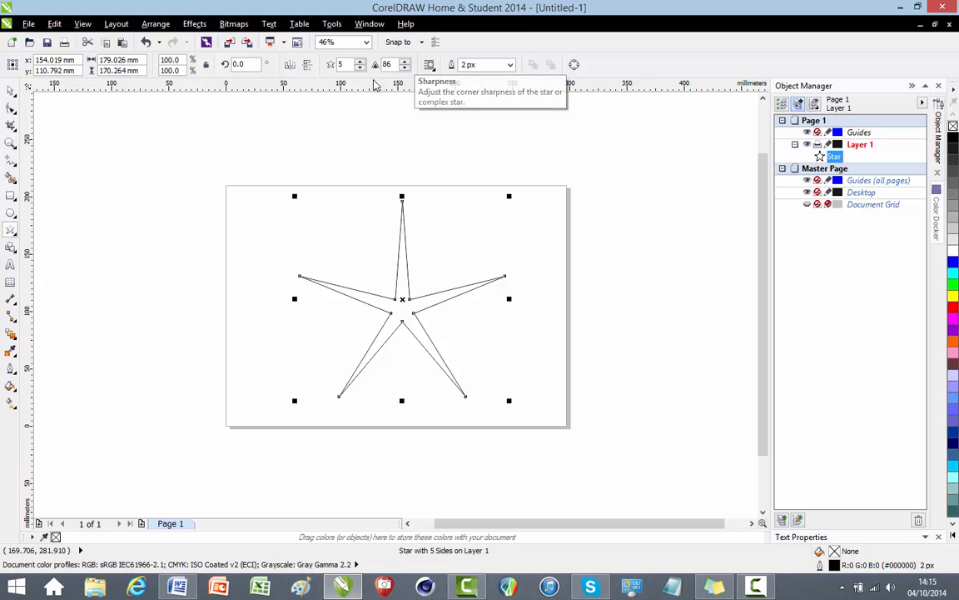
{"action": "key", "text": "Return"}
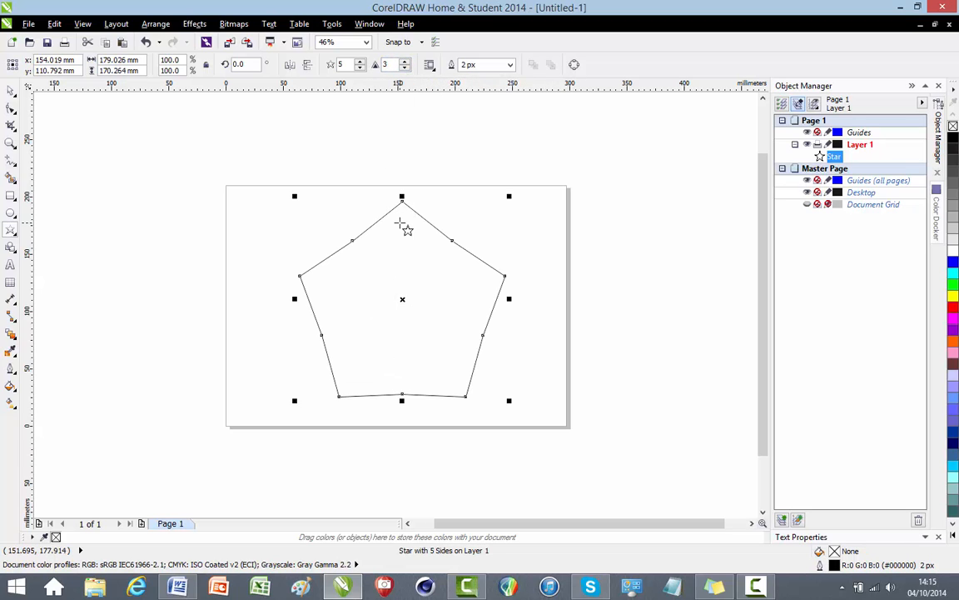
{"action": "key", "text": "Delete"}
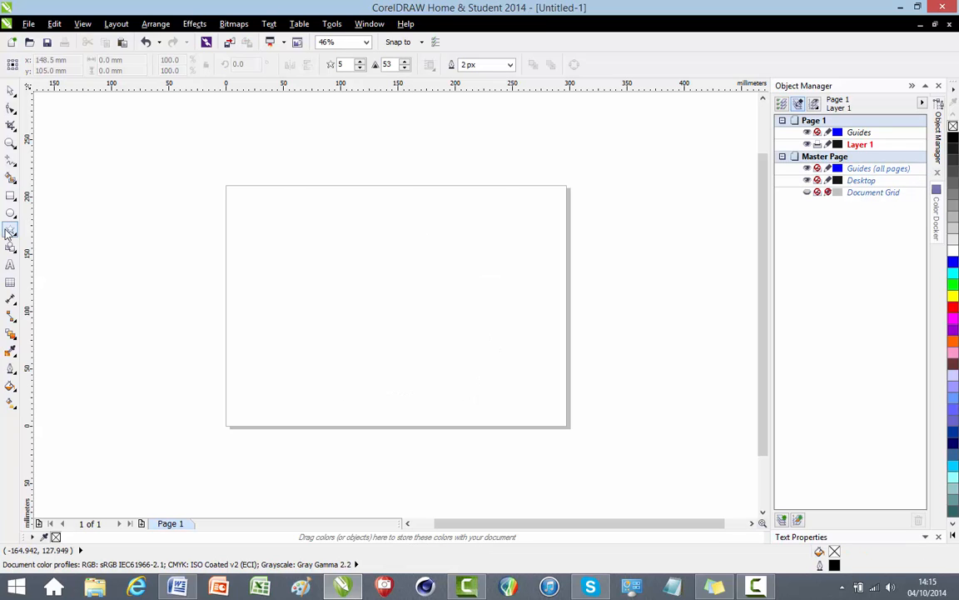
- Draw and delete a nine-pointed complex star about 191 by 122 mm, and draw another about 179 by 176 mm
{"action": "left_click", "coordinate": [10, 233]}
{"action": "left_click", "coordinate": [40, 258]}
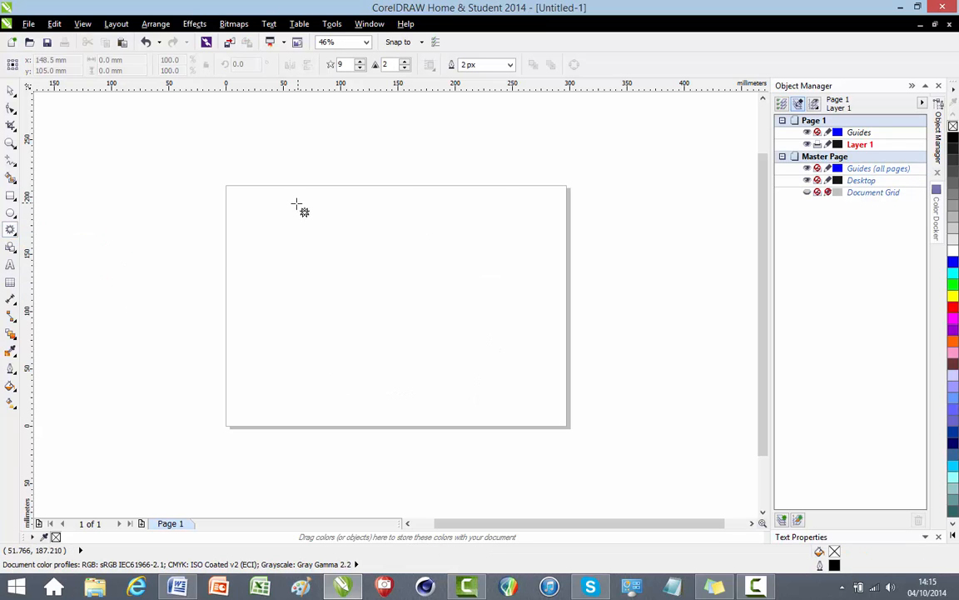
{"action": "left_click_drag", "start_coordinate": [278, 211], "coordinate": [465, 282]}
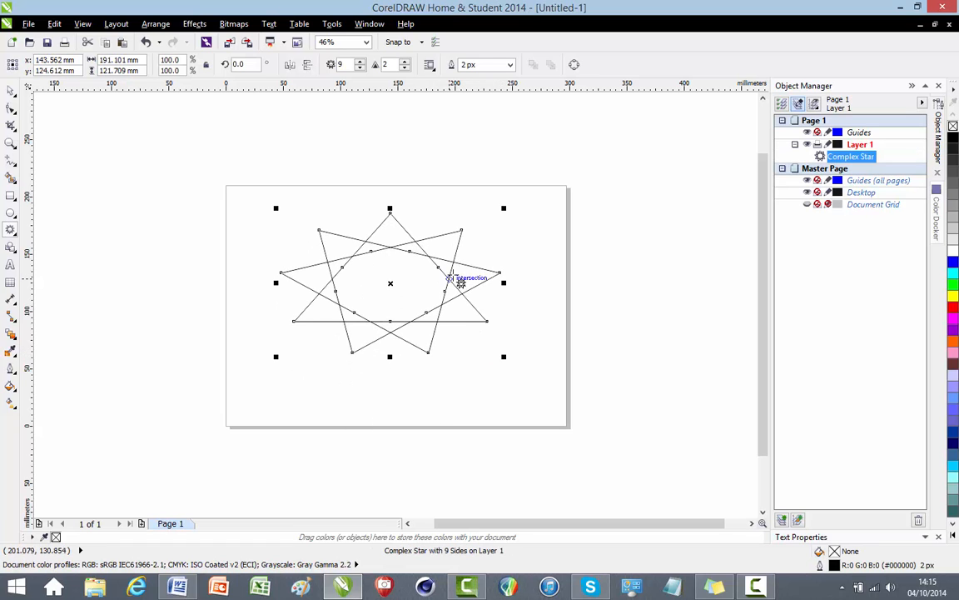
{"action": "key", "text": "Delete"}
{"action": "left_click_drag", "start_coordinate": [319, 219], "coordinate": [413, 261]}
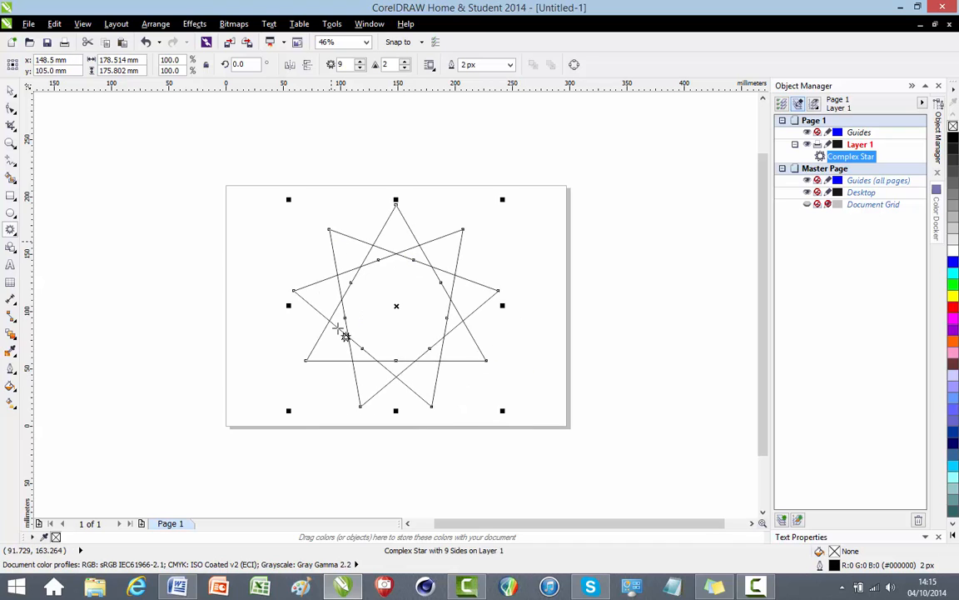
- Increase the complex star's number of points to 15
{"action": "left_click", "coordinate": [360, 66]}
{"action": "left_click", "coordinate": [360, 67]}
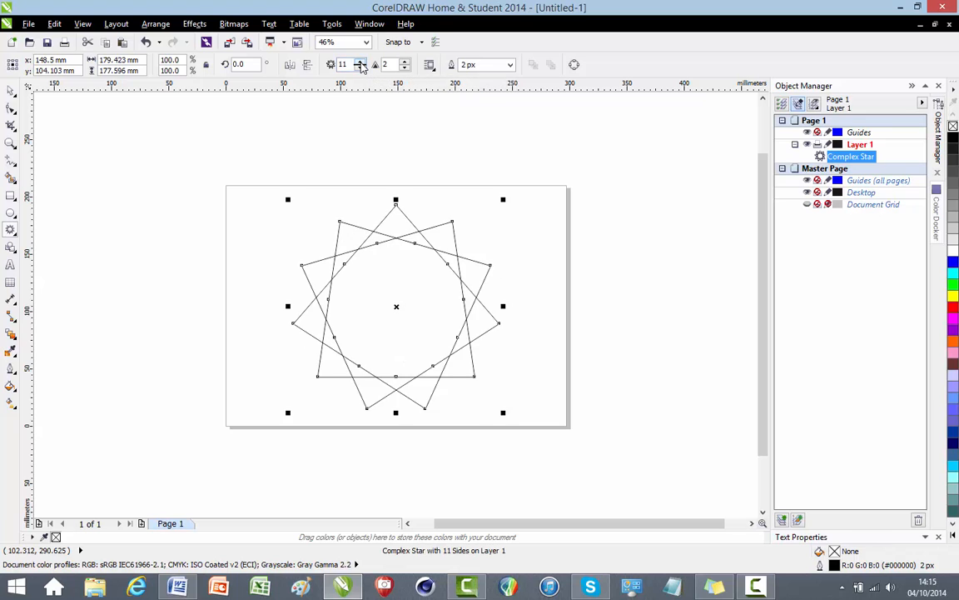
{"action": "left_click", "coordinate": [360, 67]}
{"action": "left_click", "coordinate": [361, 67]}
{"action": "left_click", "coordinate": [361, 67]}
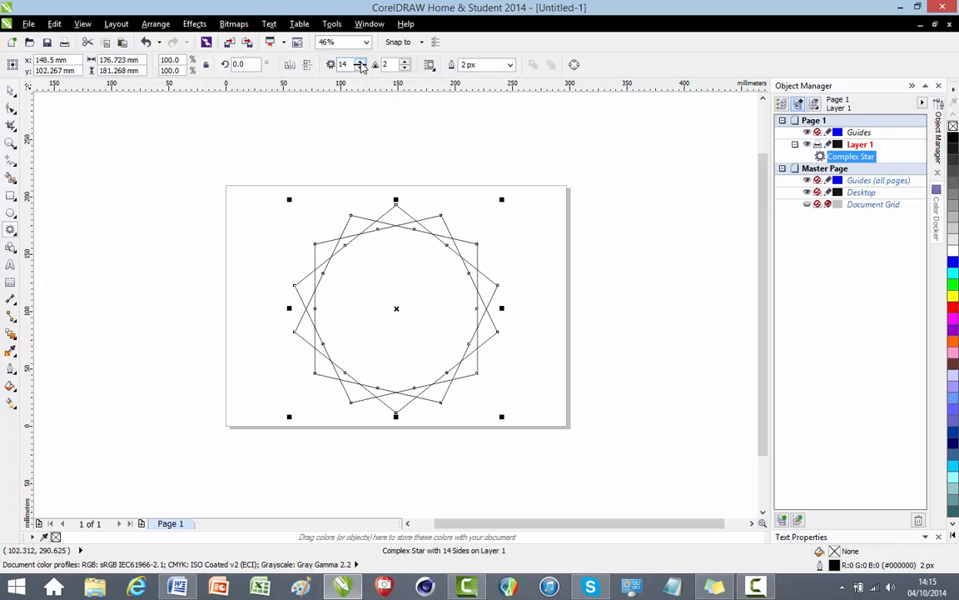
{"action": "left_click", "coordinate": [361, 66]}
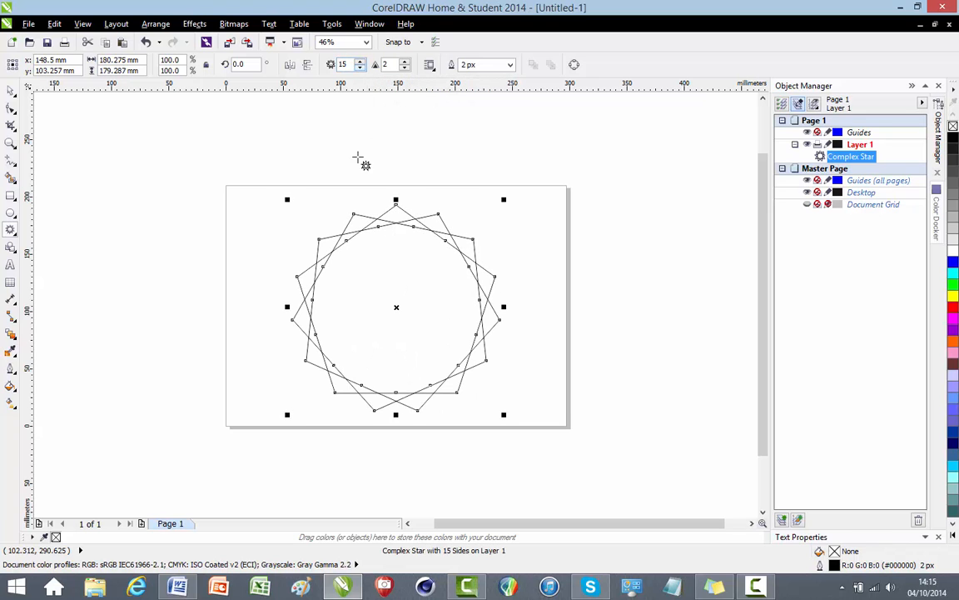
- Raise the 15-pointed complex star's sharpness to 5, bring it back to 4 and delete the star
{"action": "left_click", "coordinate": [405, 64]}
{"action": "left_click", "coordinate": [405, 64]}
{"action": "left_click", "coordinate": [405, 64]}
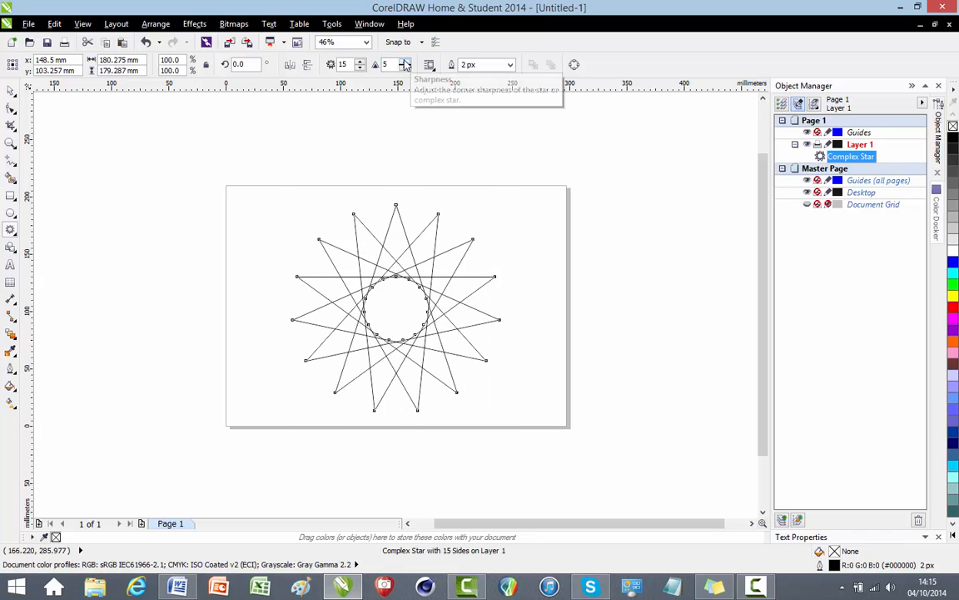
{"action": "left_click", "coordinate": [405, 62]}
{"action": "left_click", "coordinate": [405, 68]}
{"action": "left_click", "coordinate": [405, 68]}
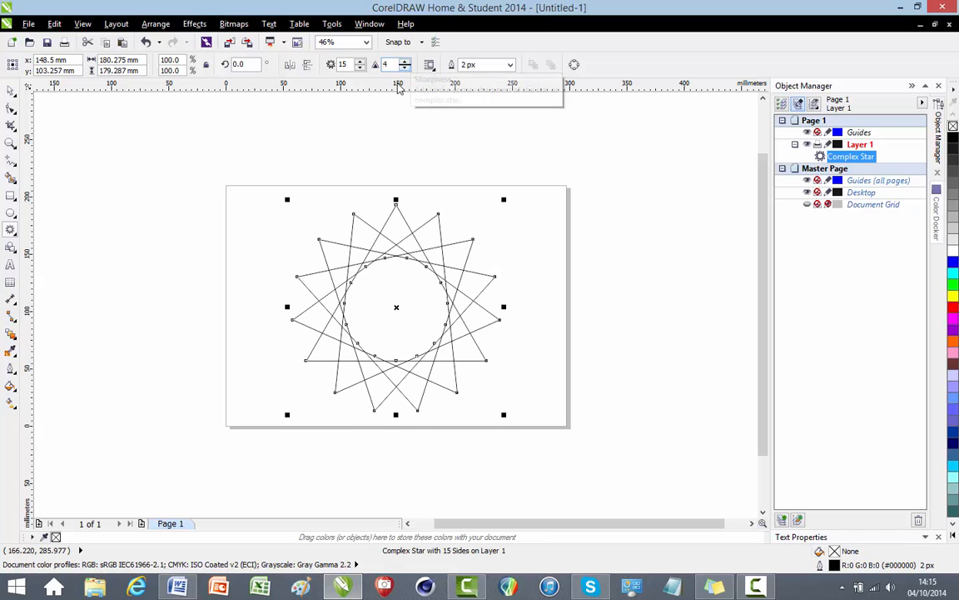
{"action": "key", "text": "Delete"}
{"action": "left_click", "coordinate": [11, 235]}
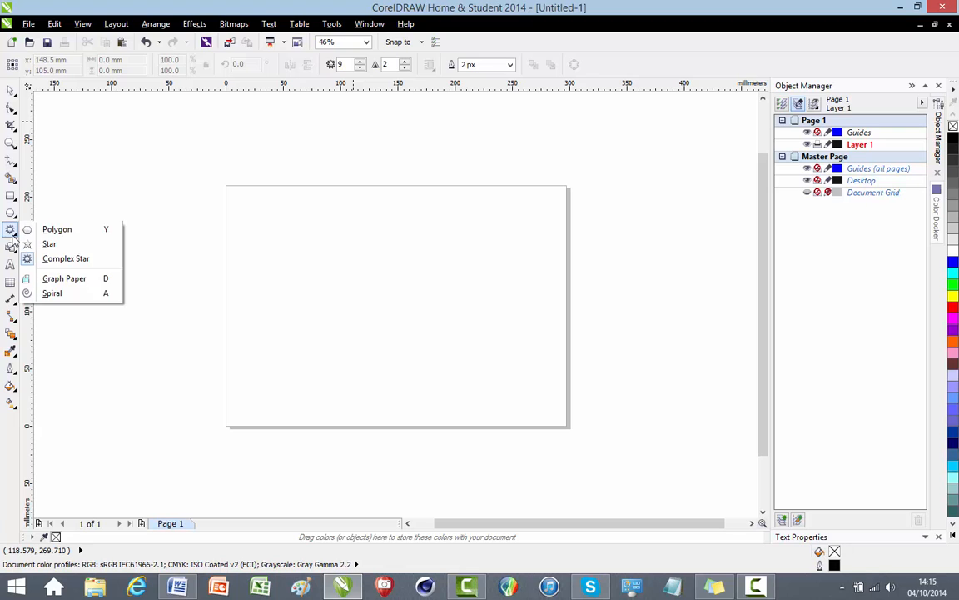
{"action": "left_click", "coordinate": [9, 247]}
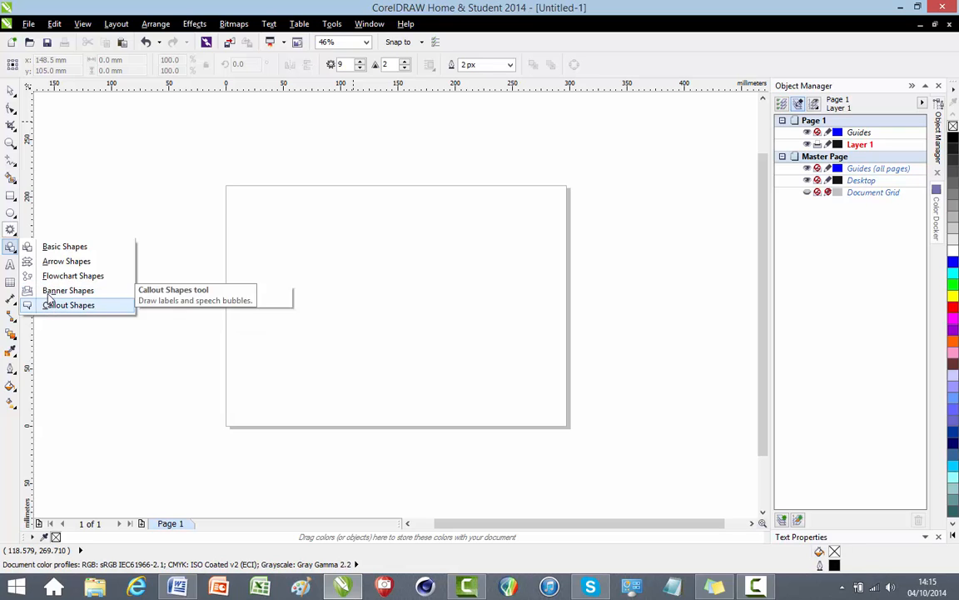
{"action": "left_click", "coordinate": [67, 246]}
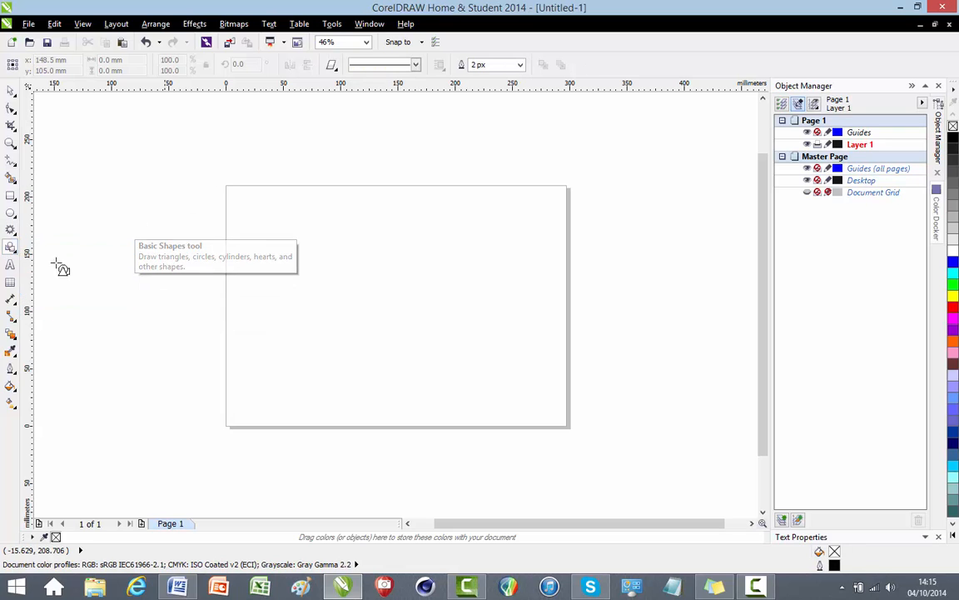
{"action": "left_click", "coordinate": [332, 66]}
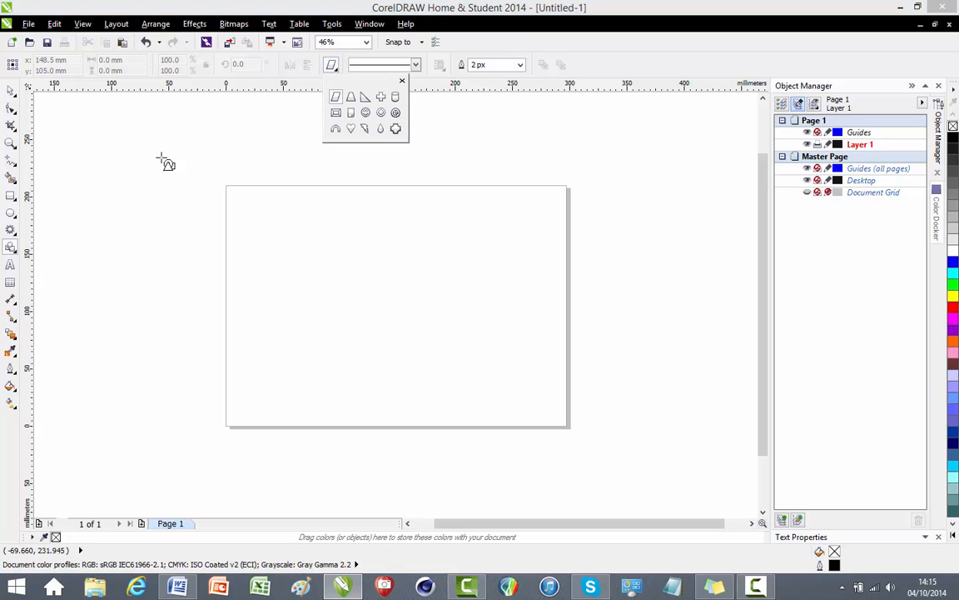
{"action": "left_click", "coordinate": [10, 90]}
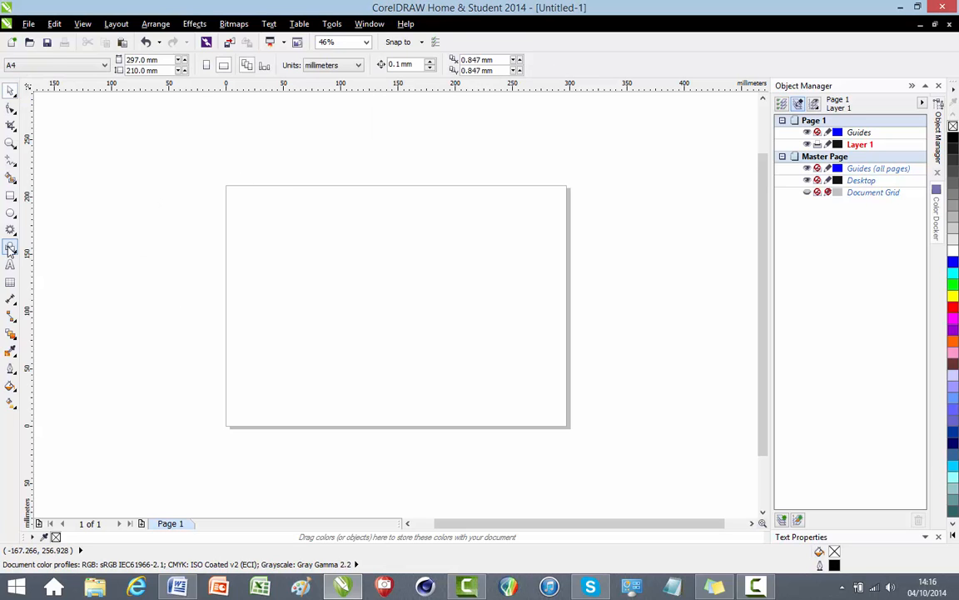
- Draw and delete a lightning-bolt basic shape about 26 by 107 mm, and set the basic shape back to the parallelogram
{"action": "left_click", "coordinate": [10, 248]}
{"action": "left_click", "coordinate": [12, 252]}
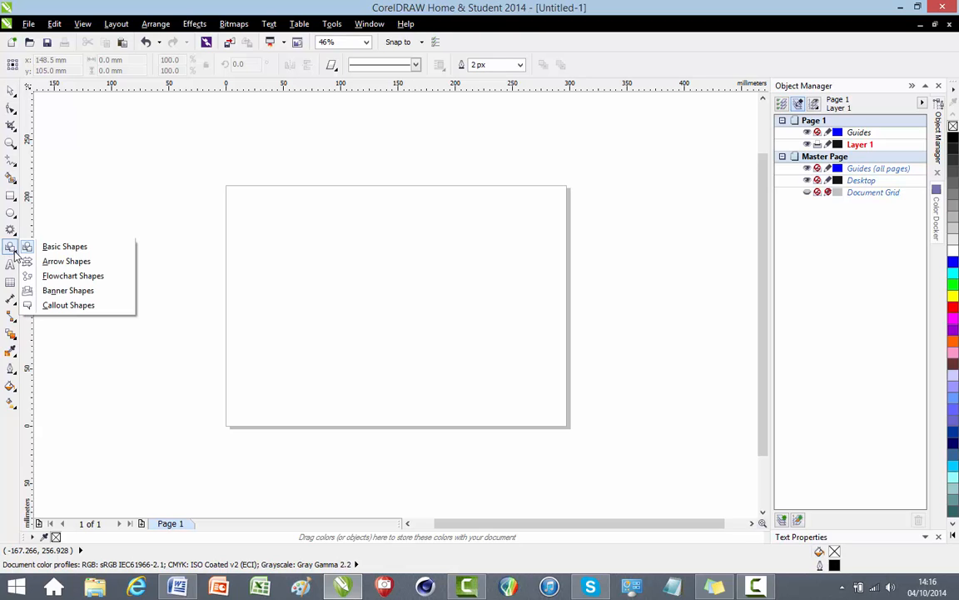
{"action": "left_click", "coordinate": [61, 248]}
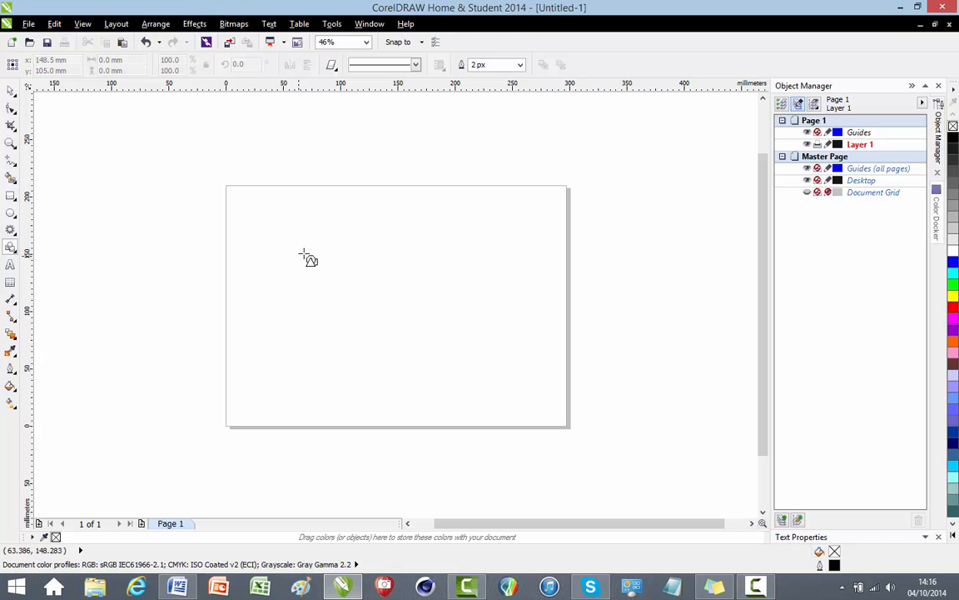
{"action": "left_click", "coordinate": [333, 67]}
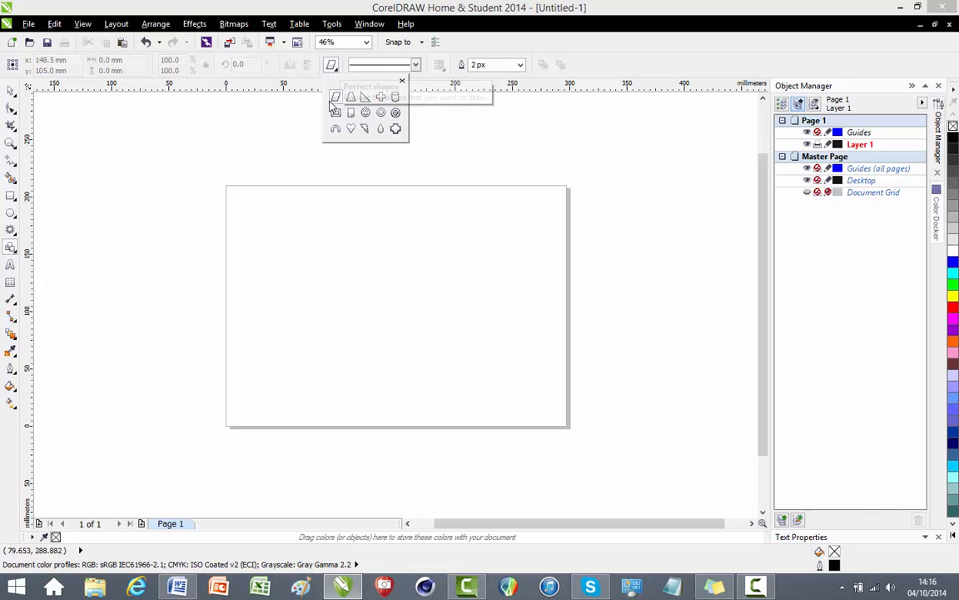
{"action": "left_click", "coordinate": [365, 129]}
{"action": "left_click_drag", "start_coordinate": [336, 233], "coordinate": [373, 356]}
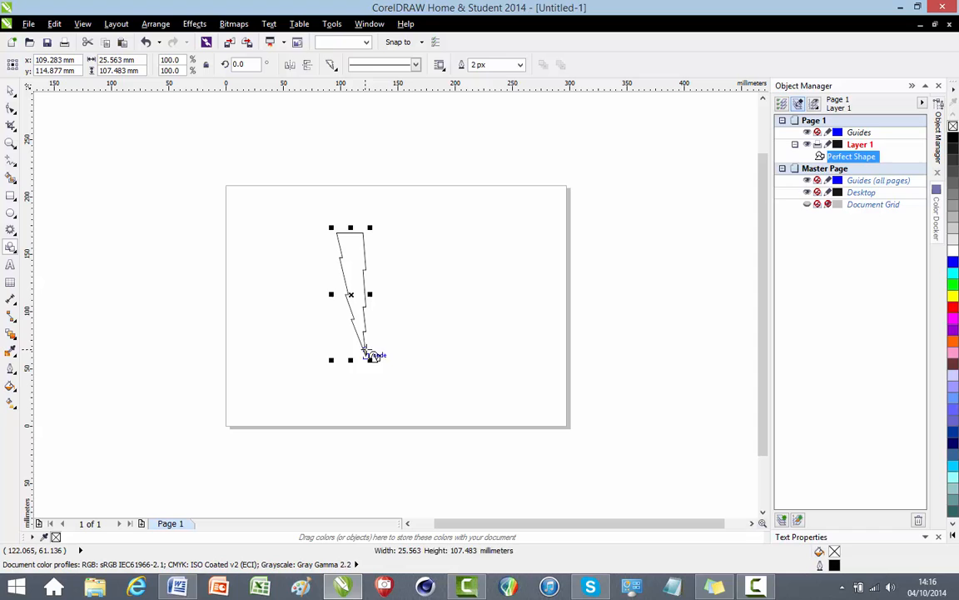
{"action": "key", "text": "Delete"}
{"action": "left_click", "coordinate": [330, 64]}
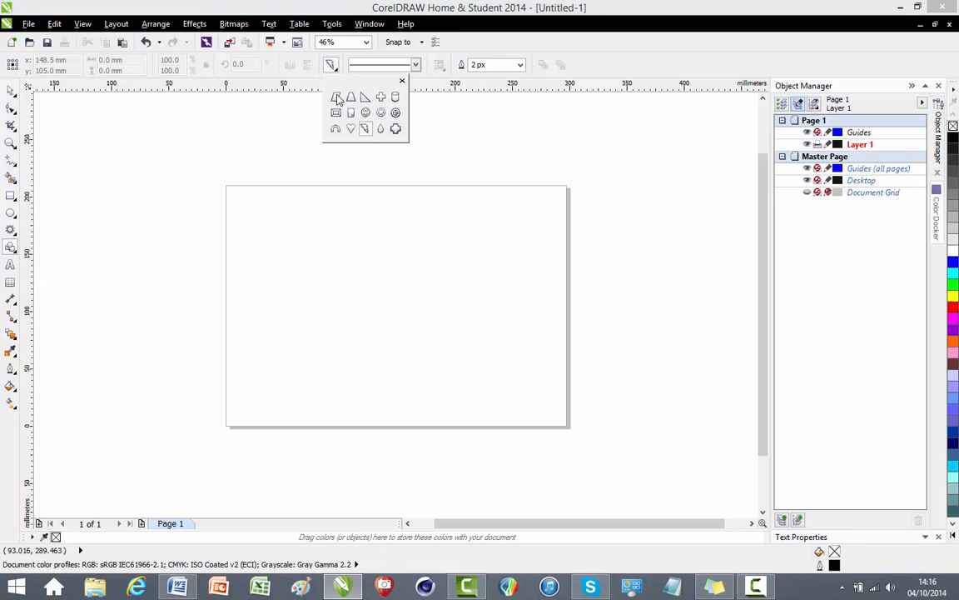
{"action": "left_click", "coordinate": [337, 98]}
- Draw a rectangular block with a downward arrow, about 135 by 135 mm, using Arrow Shapes, and delete it
{"action": "left_click", "coordinate": [11, 248]}
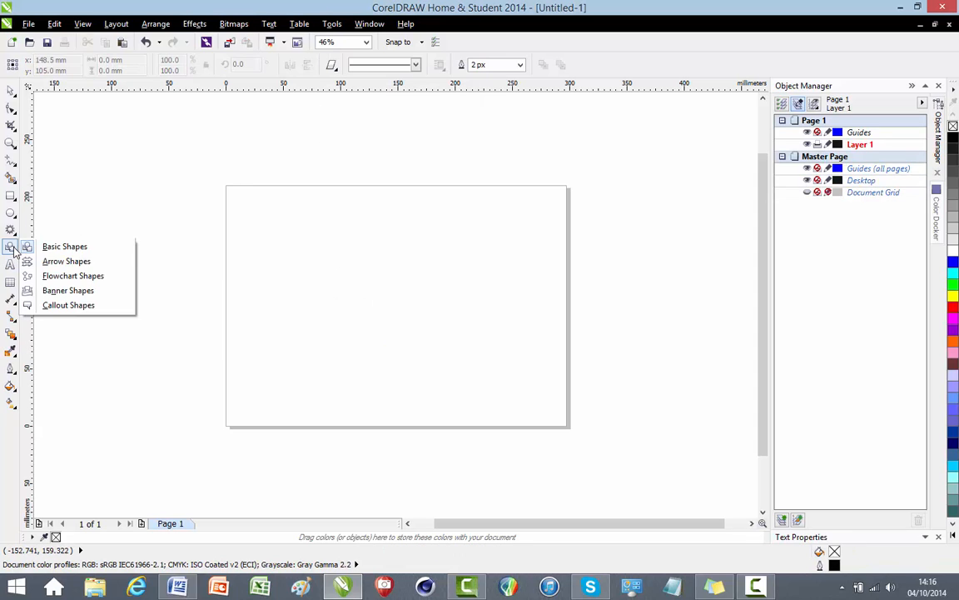
{"action": "left_click", "coordinate": [52, 261]}
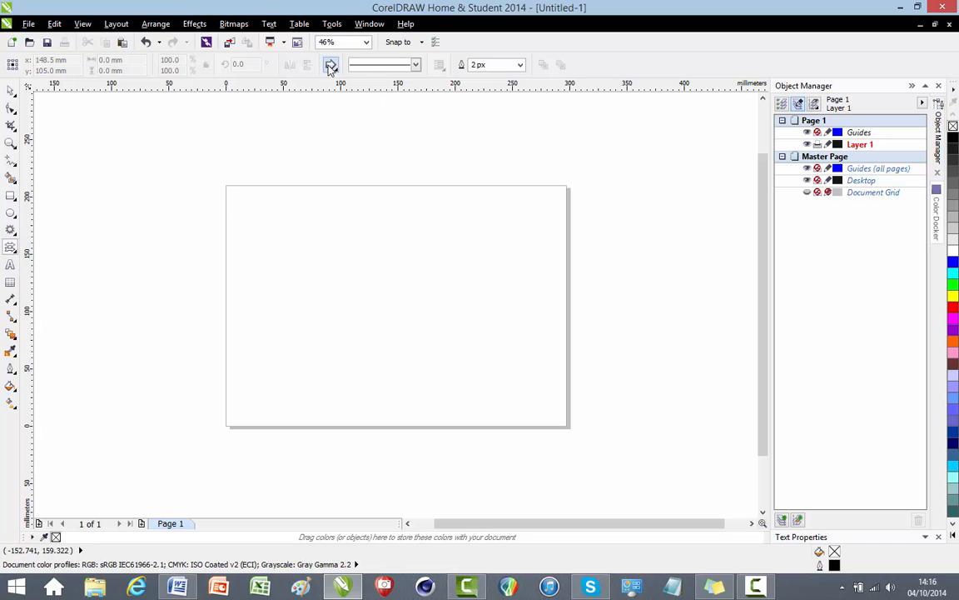
{"action": "left_click", "coordinate": [330, 65]}
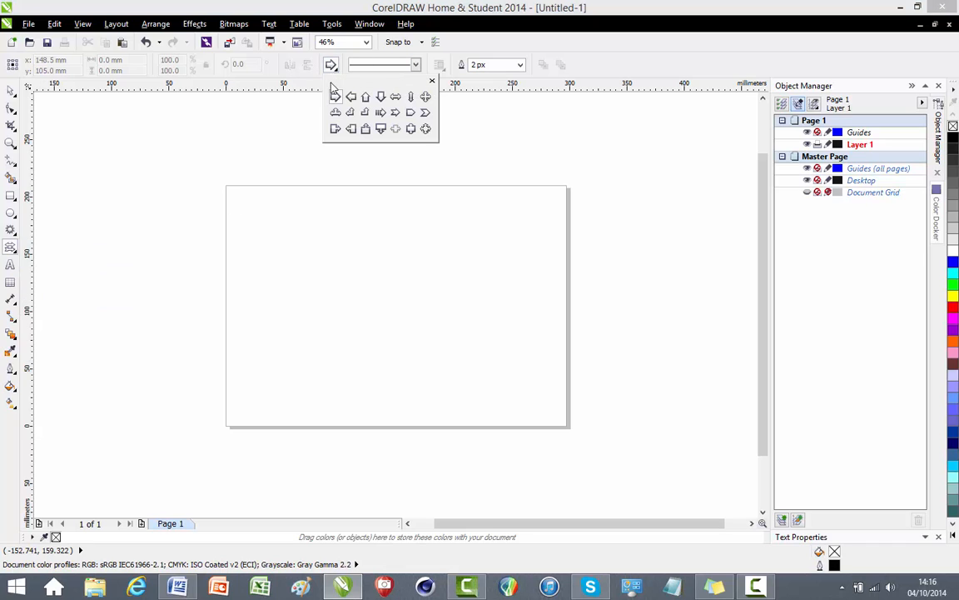
{"action": "left_click", "coordinate": [380, 129]}
{"action": "left_click_drag", "start_coordinate": [332, 223], "coordinate": [488, 378]}
{"action": "left_click_drag", "start_coordinate": [488, 301], "coordinate": [488, 302]}
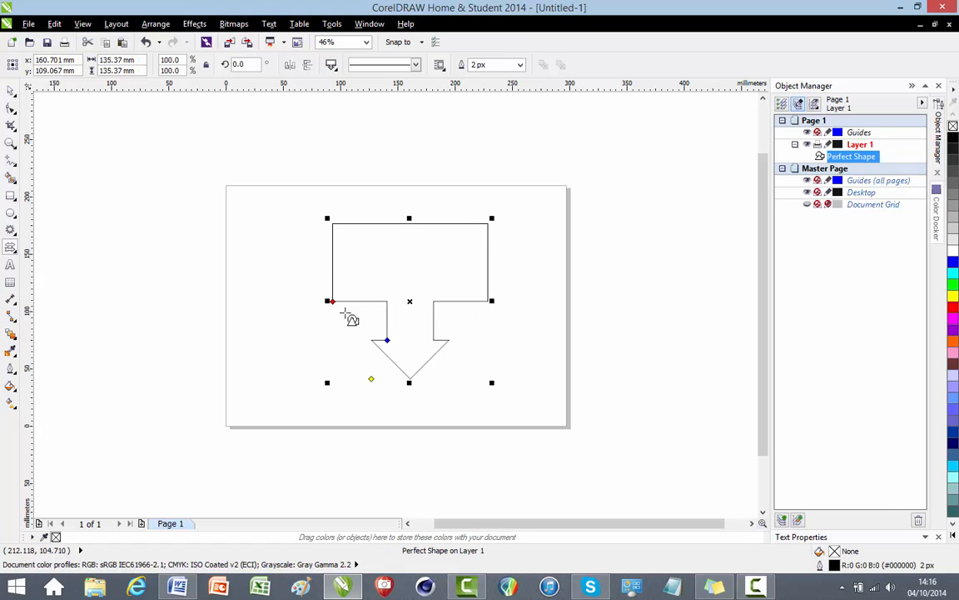
{"action": "key", "text": "Delete"}
- Examine the shapes available for the Flowchart Shapes tool
{"action": "left_click", "coordinate": [12, 247]}
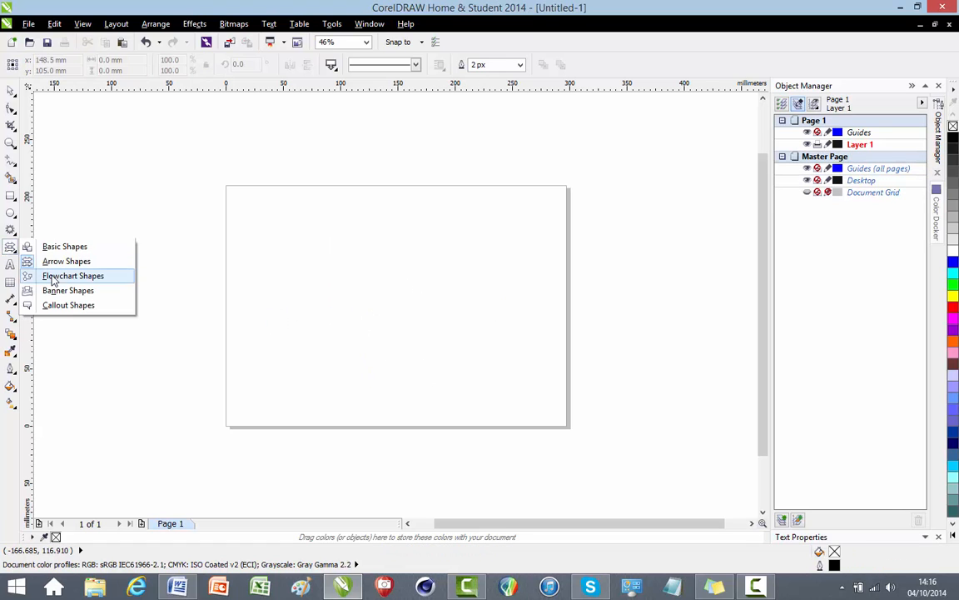
{"action": "left_click", "coordinate": [73, 275]}
{"action": "left_click", "coordinate": [332, 66]}
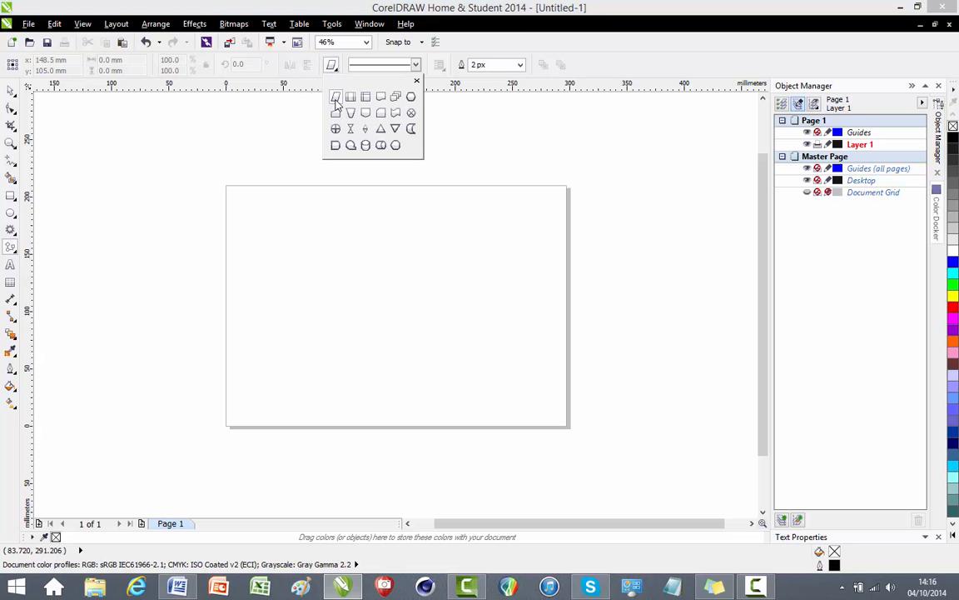
- Draw a folded ribbon about 230 by 59 mm with Banner Shapes, shifting it slightly down the page before deleting it
{"action": "left_click", "coordinate": [11, 248]}
{"action": "left_click", "coordinate": [67, 290]}
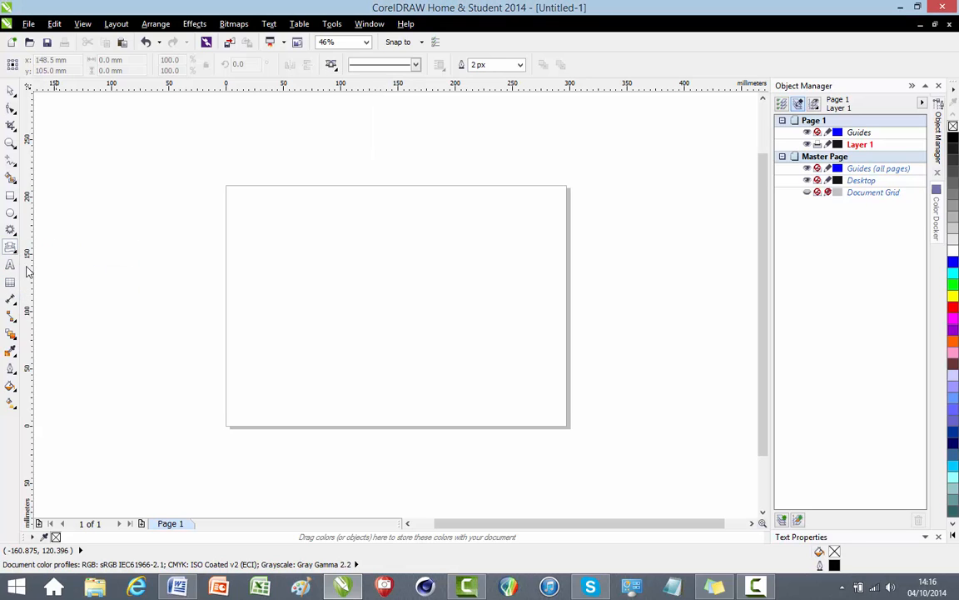
{"action": "left_click", "coordinate": [333, 66]}
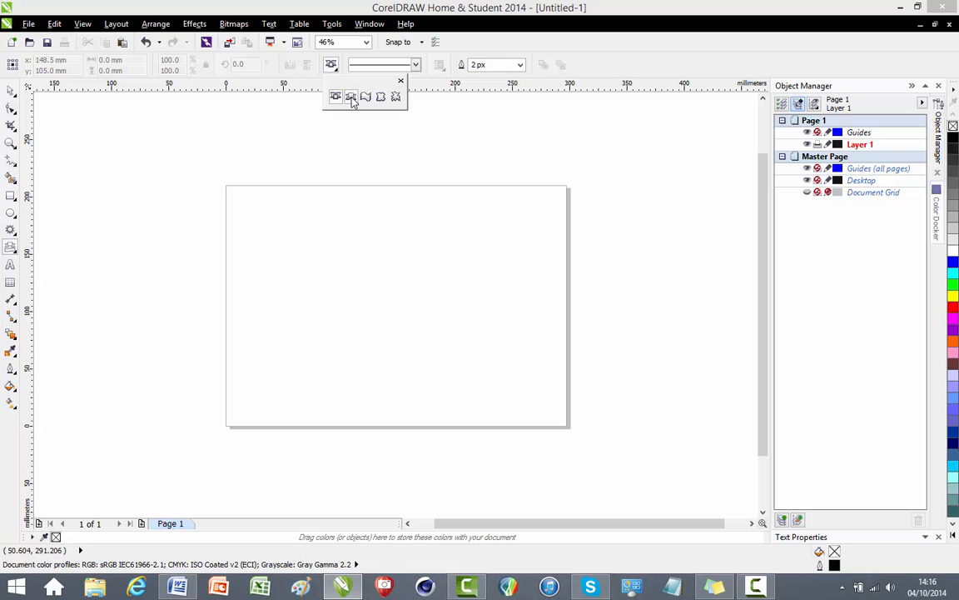
{"action": "left_click", "coordinate": [352, 99]}
{"action": "left_click_drag", "start_coordinate": [269, 293], "coordinate": [540, 222]}
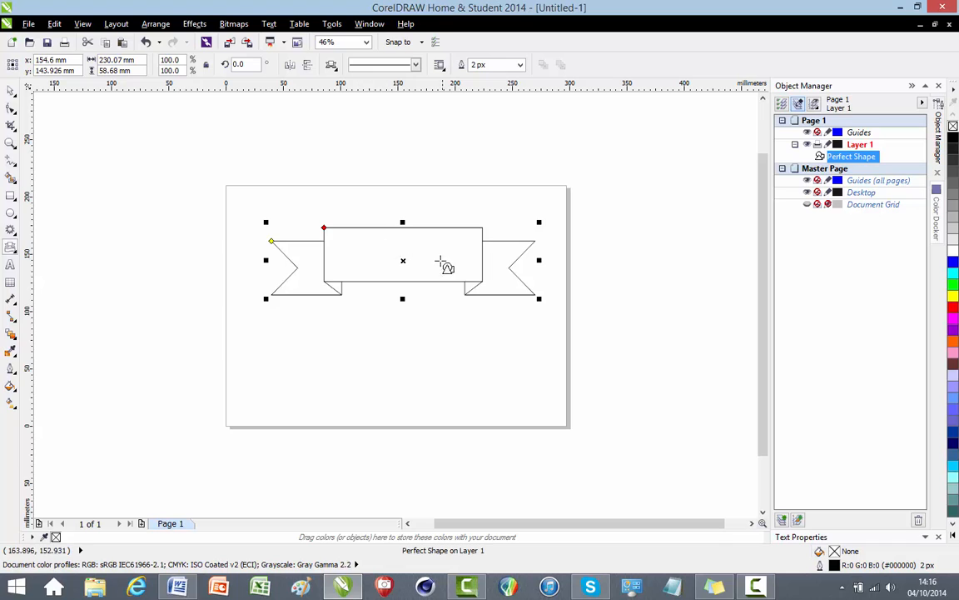
{"action": "left_click_drag", "start_coordinate": [401, 259], "coordinate": [390, 284]}
{"action": "key", "text": "Delete"}
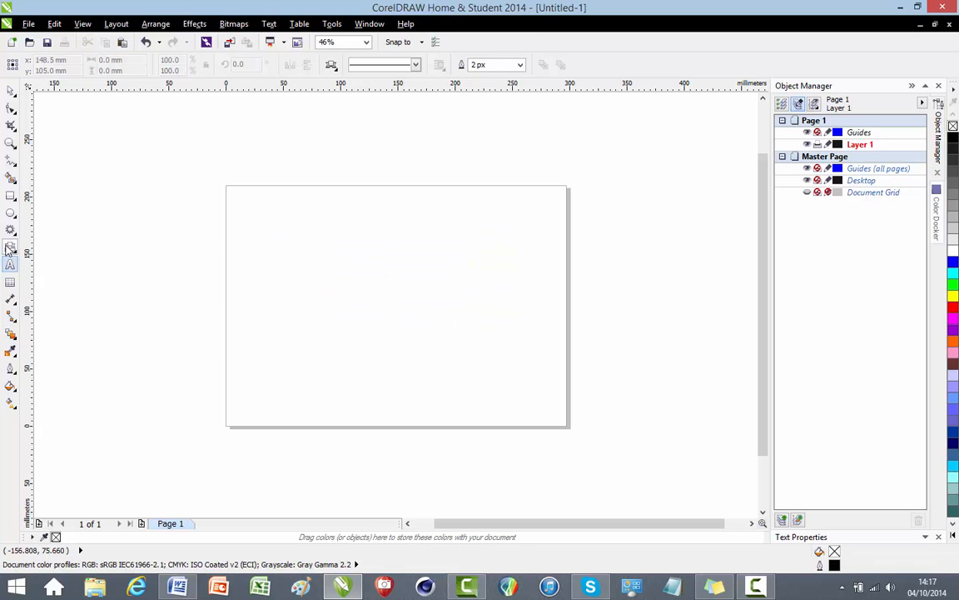
- Draw a cloud-shaped thought bubble about 168 by 168 mm with the Callout Shapes tool
{"action": "left_click", "coordinate": [8, 248]}
{"action": "left_click", "coordinate": [67, 303]}
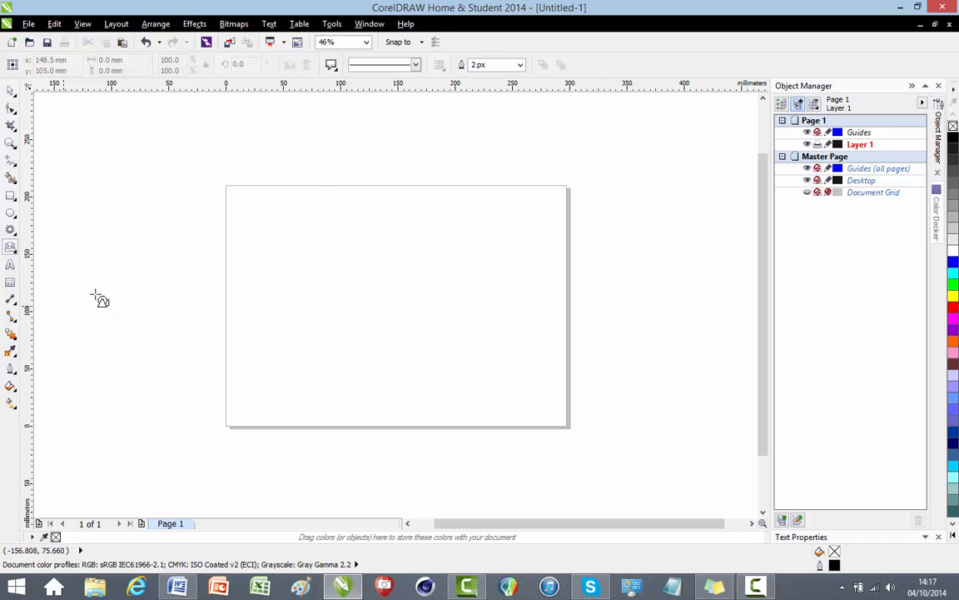
{"action": "left_click", "coordinate": [331, 67]}
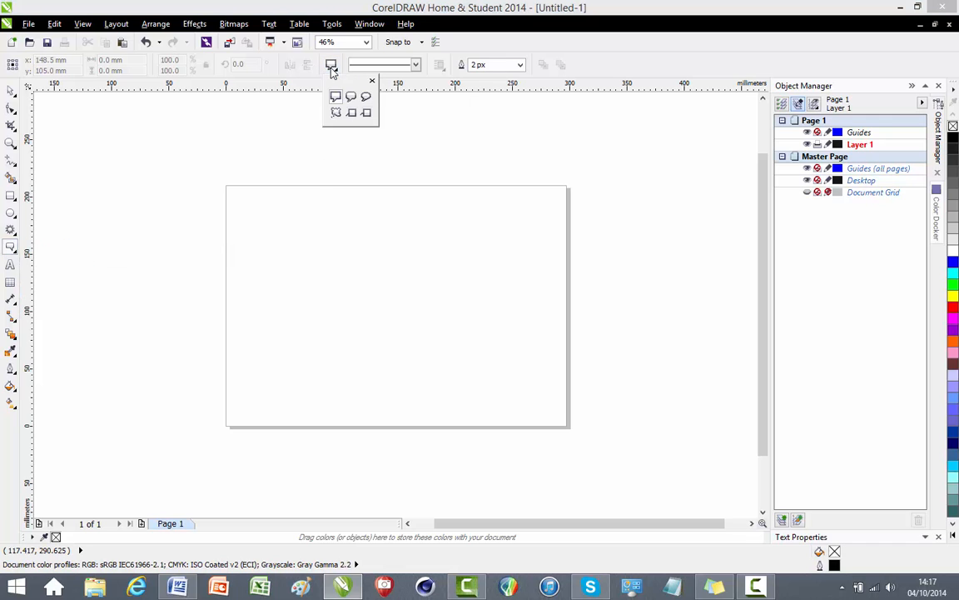
{"action": "left_click", "coordinate": [336, 115]}
{"action": "left_click_drag", "start_coordinate": [273, 383], "coordinate": [475, 181]}
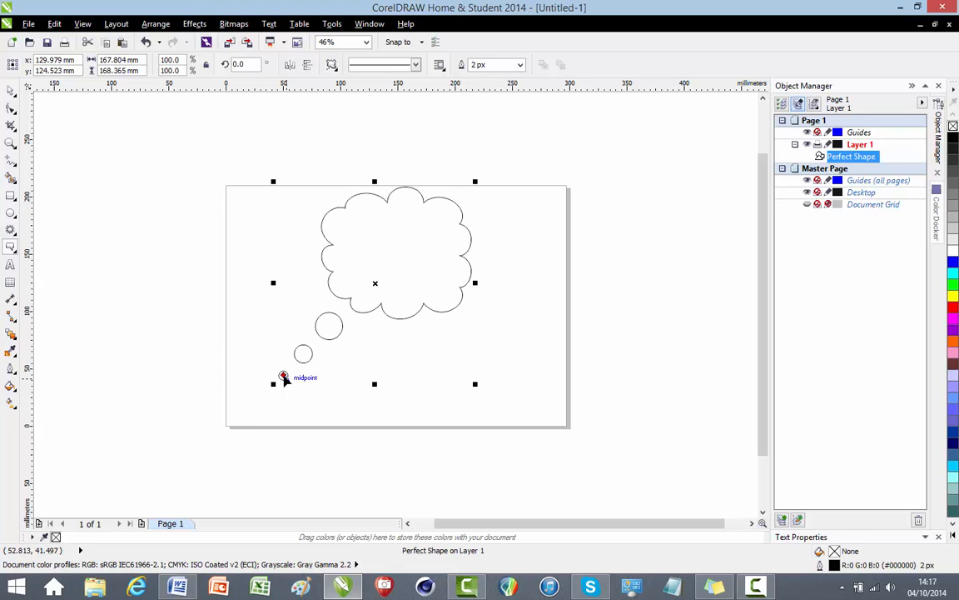
- Move the end of the thought bubble's tail to the right beneath the cloud and delete the callout
{"action": "left_click_drag", "start_coordinate": [282, 377], "coordinate": [436, 327]}
{"action": "key", "text": "Delete"}
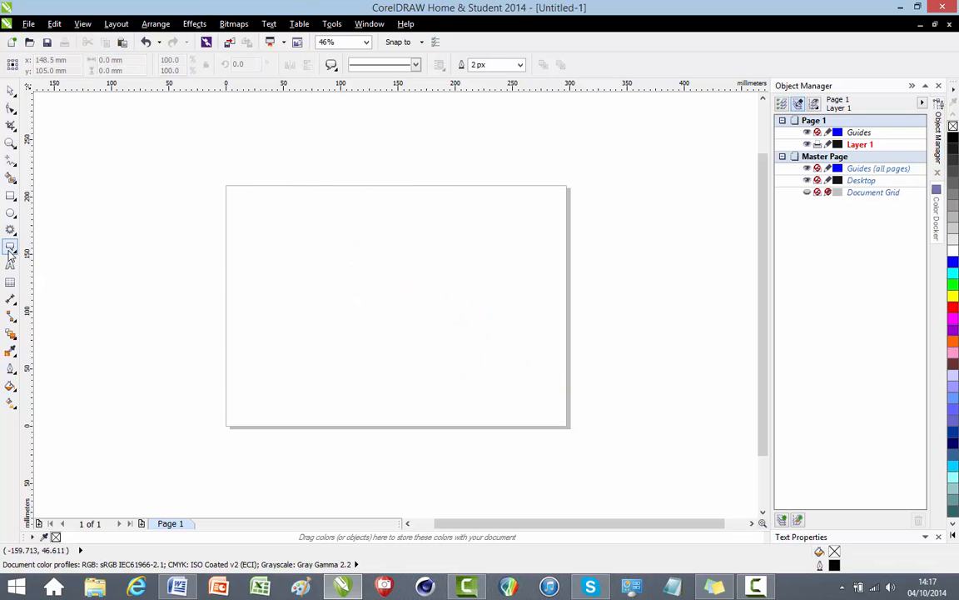
- Draw a parallelogram about 120 by 153 mm on the page with Basic Shapes and adjust its slant to a narrow, strongly leaning form
{"action": "left_click", "coordinate": [11, 252]}
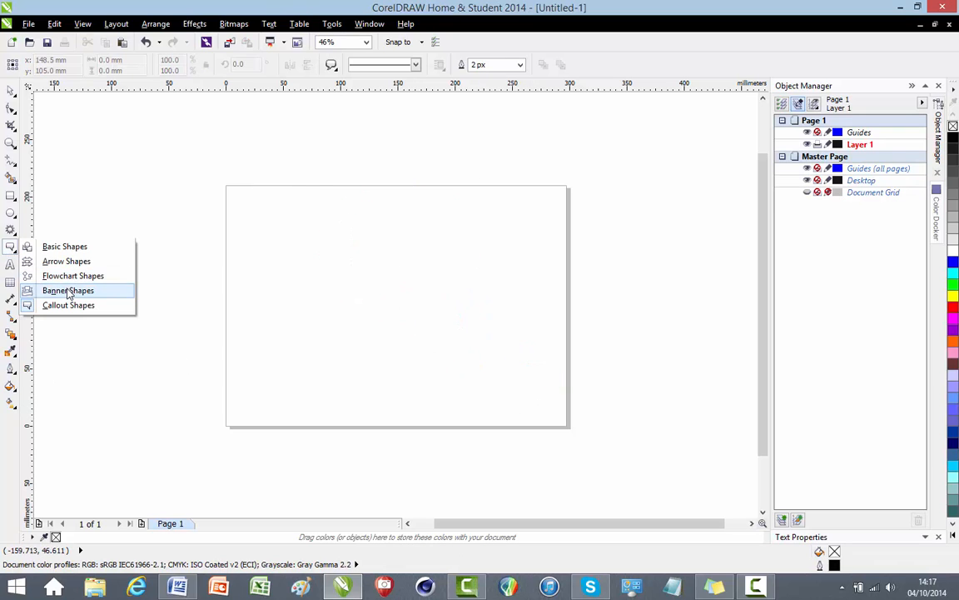
{"action": "left_click", "coordinate": [86, 248]}
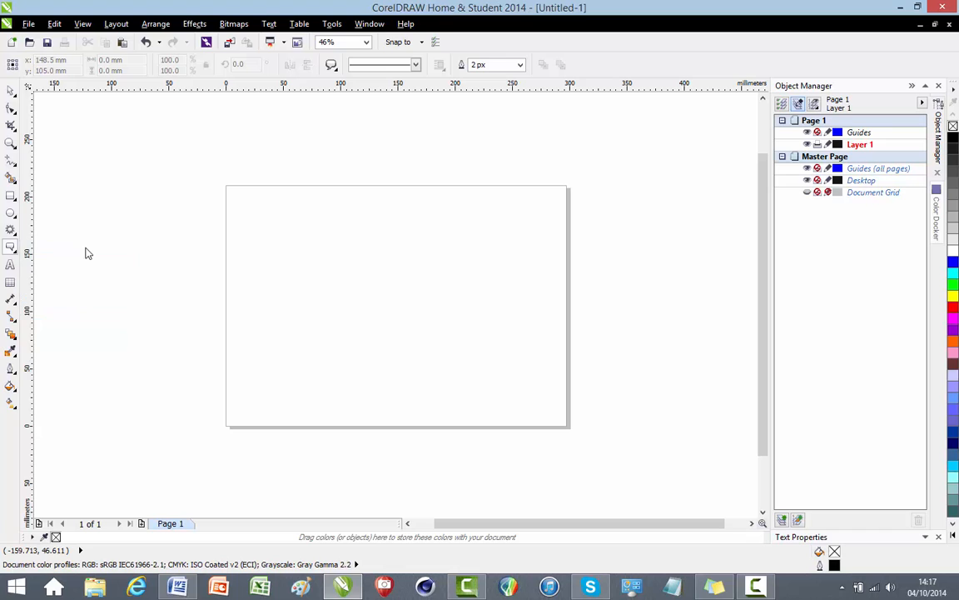
{"action": "left_click", "coordinate": [332, 67]}
{"action": "left_click", "coordinate": [337, 100]}
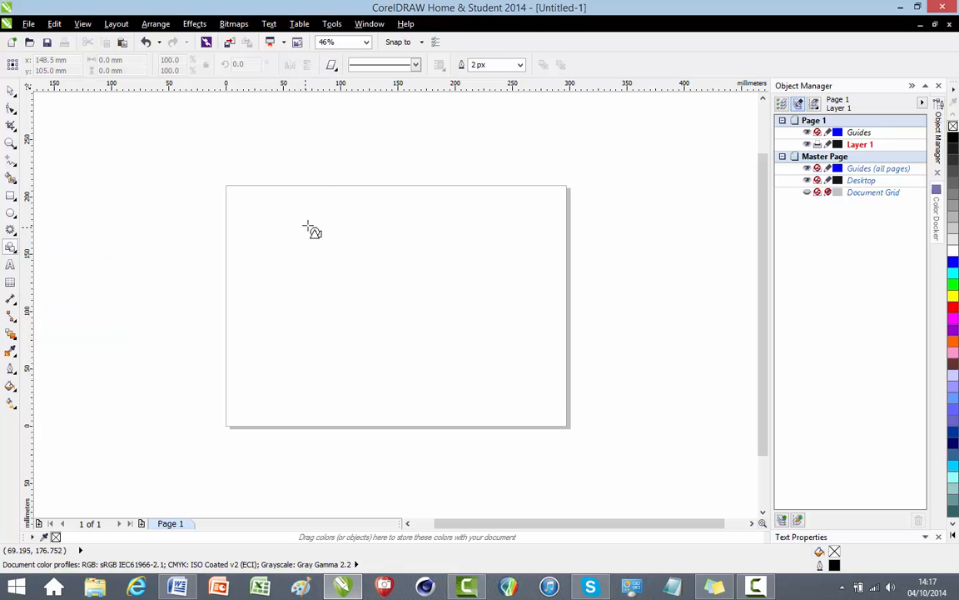
{"action": "left_click_drag", "start_coordinate": [314, 198], "coordinate": [463, 384]}
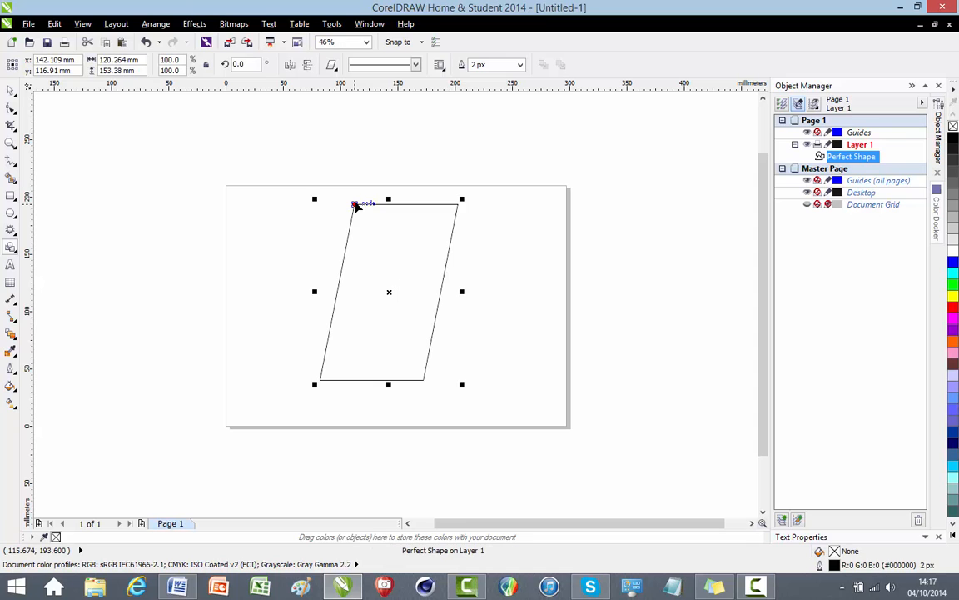
{"action": "left_click_drag", "start_coordinate": [354, 205], "coordinate": [262, 200]}
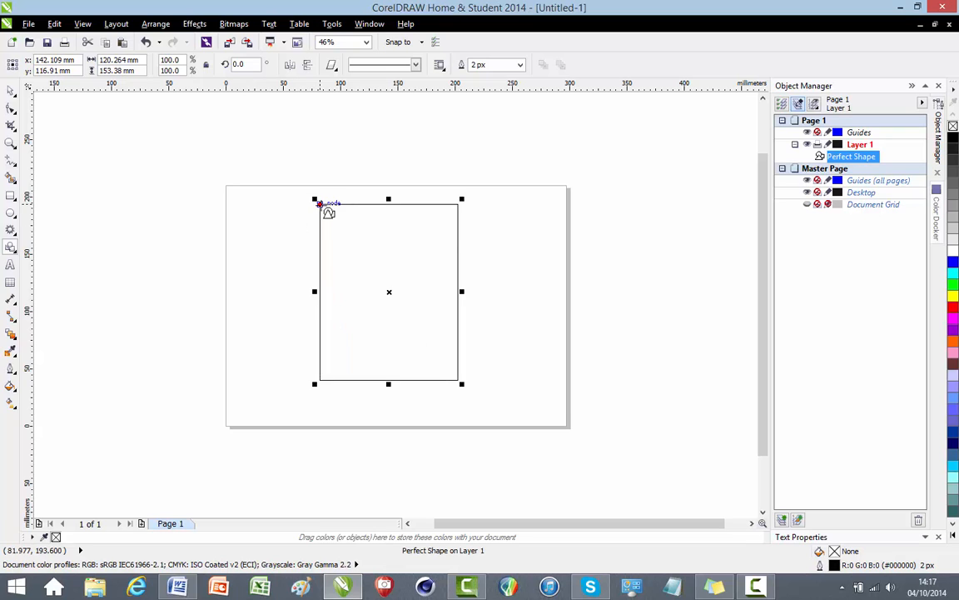
{"action": "left_click_drag", "start_coordinate": [320, 204], "coordinate": [400, 204]}
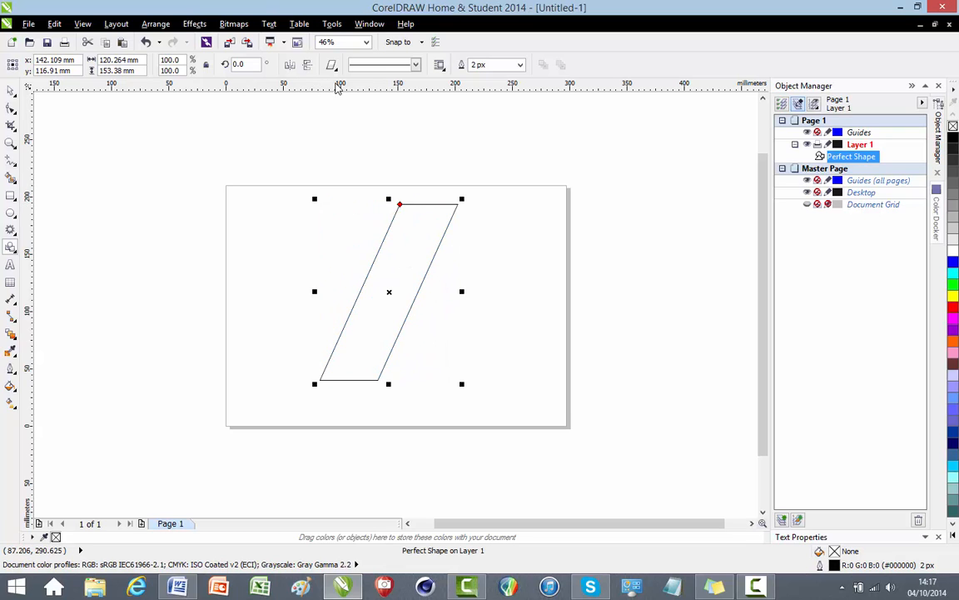
- Draw a trapezoid about 130 by 153 mm across the page's left edge, adjust its upper left corner outward and delete it
{"action": "left_click", "coordinate": [333, 69]}
{"action": "left_click", "coordinate": [354, 99]}
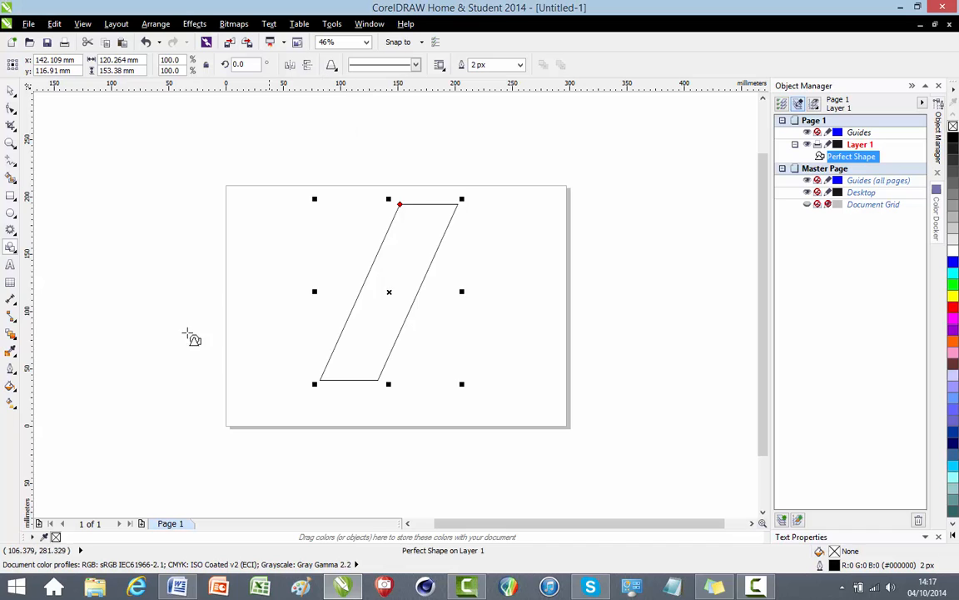
{"action": "left_click_drag", "start_coordinate": [171, 371], "coordinate": [327, 188]}
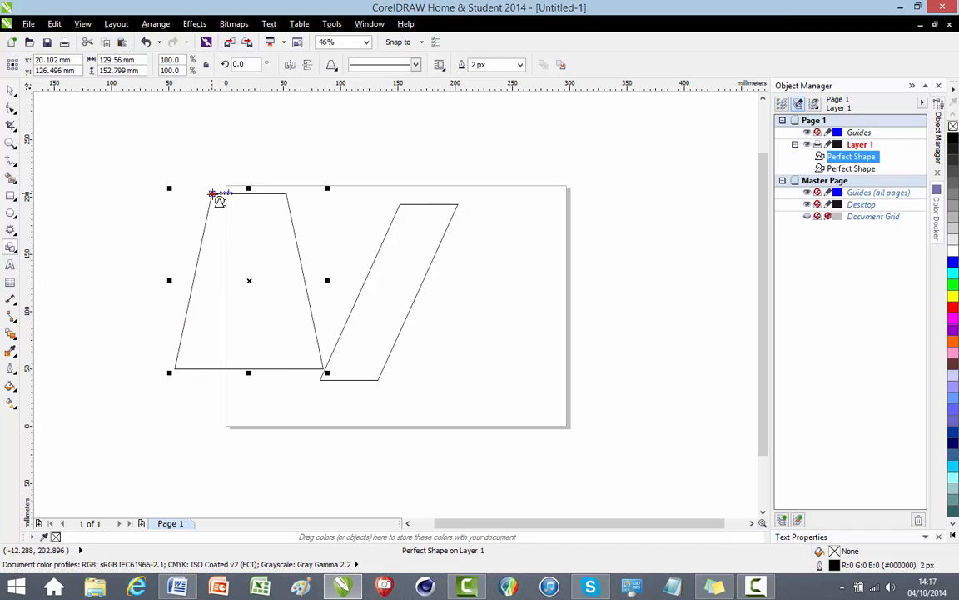
{"action": "left_click_drag", "start_coordinate": [213, 194], "coordinate": [110, 271]}
{"action": "key", "text": "Delete"}
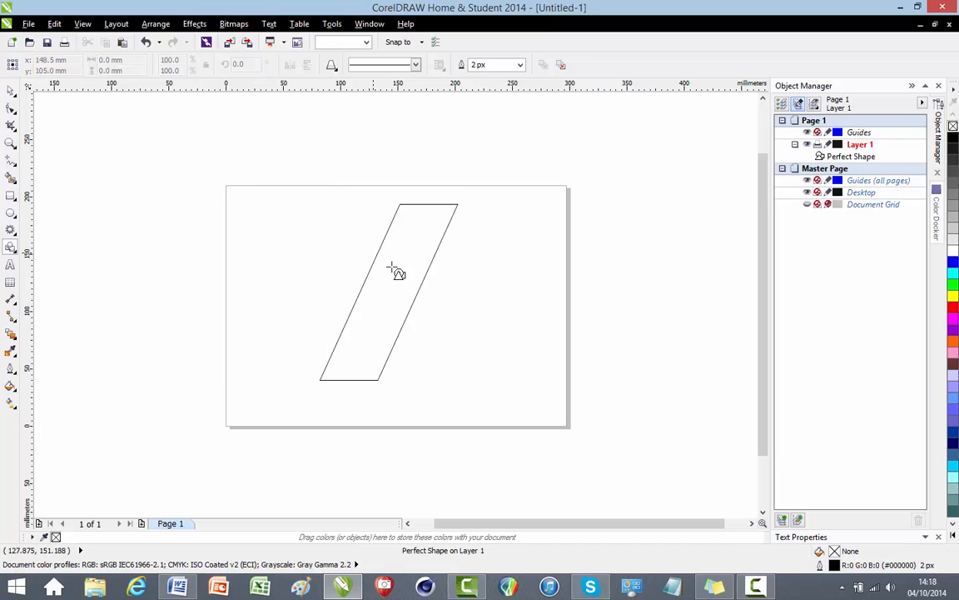
- Draw a trapezoid about 142 by 162 mm overlapping the parallelogram and remove both shapes from the page
{"action": "left_click", "coordinate": [388, 270]}
{"action": "left_click_drag", "start_coordinate": [396, 204], "coordinate": [233, 391]}
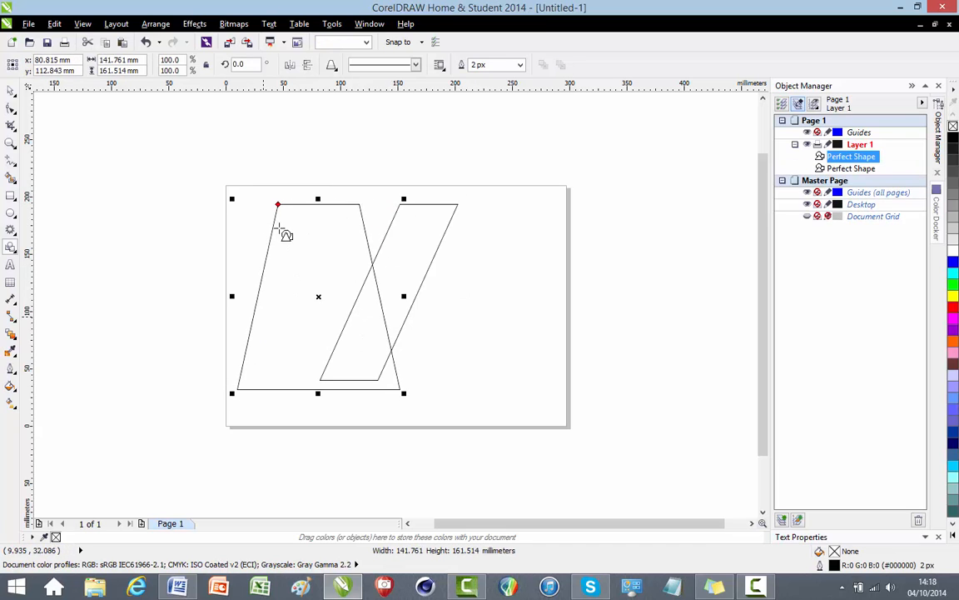
{"action": "mouse_move", "coordinate": [278, 205]}
{"action": "left_mouse_down"}
{"action": "mouse_move", "coordinate": [314, 204]}
{"action": "mouse_move", "coordinate": [235, 226]}
{"action": "mouse_move", "coordinate": [268, 216]}
{"action": "left_mouse_up"}
{"action": "key", "text": "Delete"}
{"action": "left_click", "coordinate": [392, 273]}
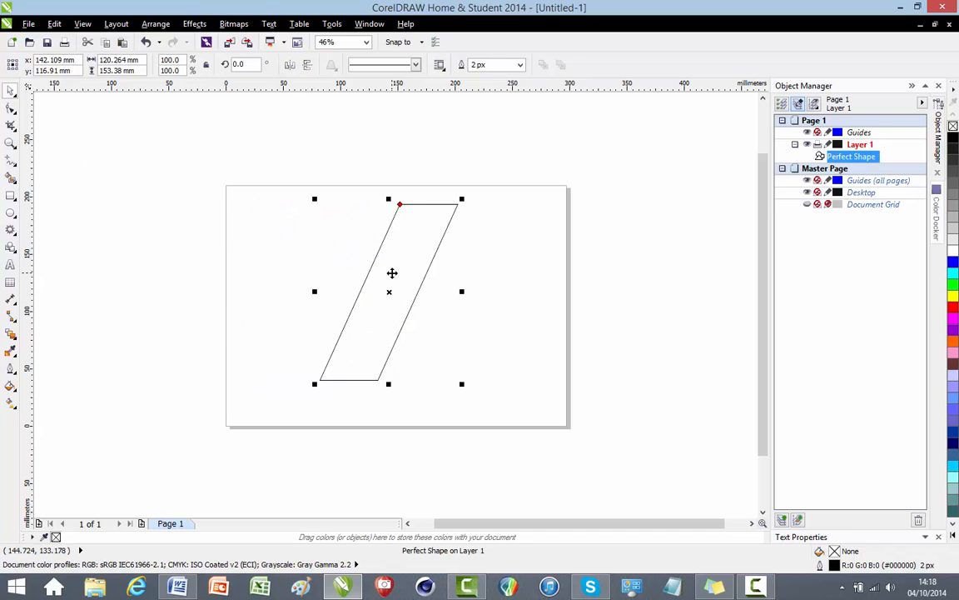
{"action": "key", "text": "Delete"}
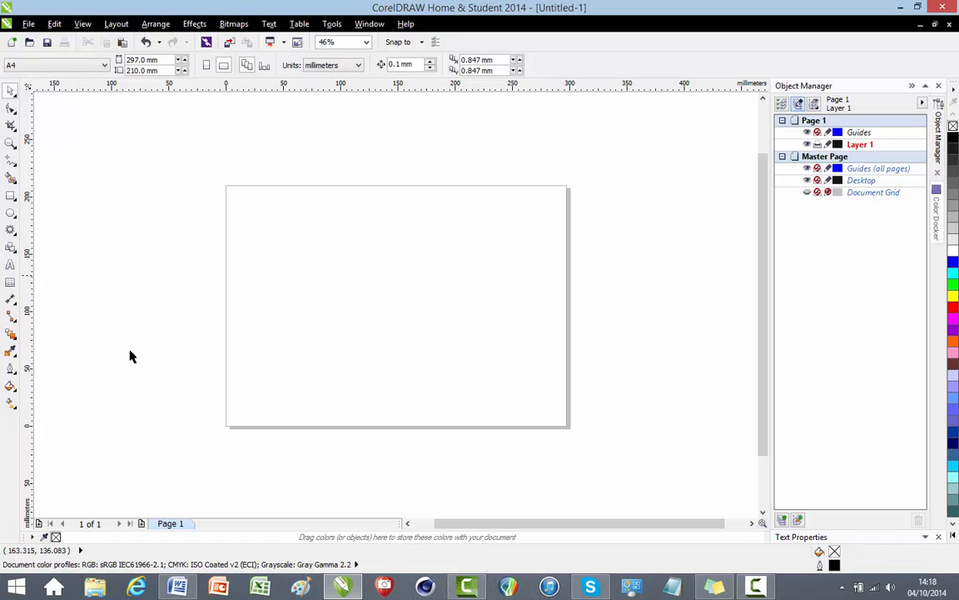
- Examine the polygon and star tools and the presets available for Basic Shapes, finishing with the Pick tool active
{"action": "left_click", "coordinate": [11, 232]}
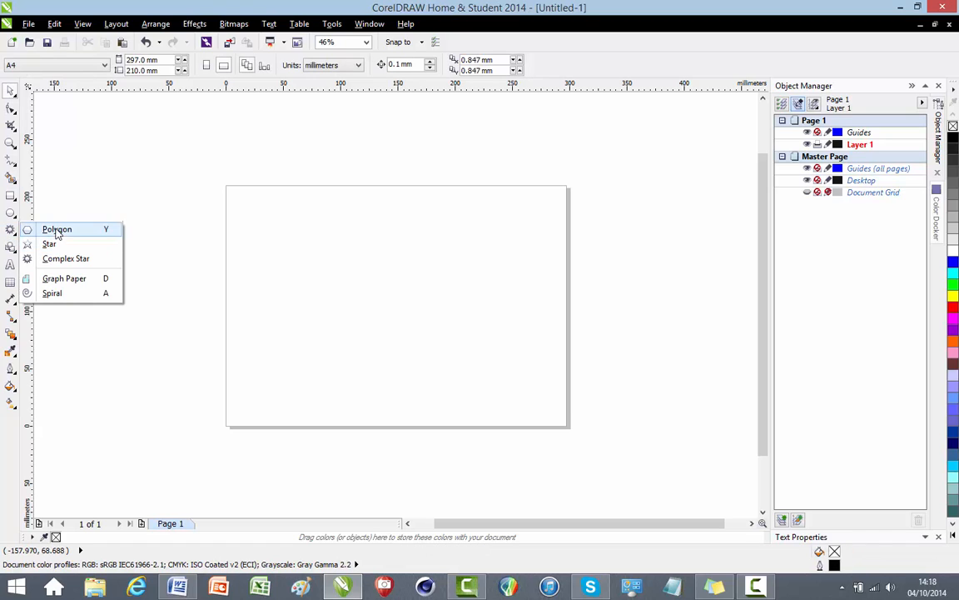
{"action": "left_click", "coordinate": [56, 229]}
{"action": "left_click", "coordinate": [12, 247]}
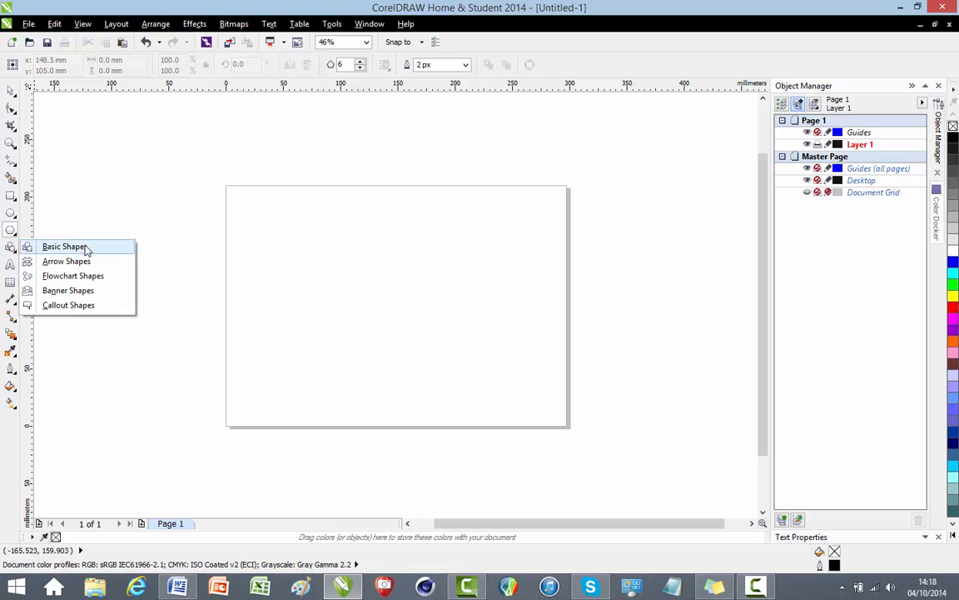
{"action": "left_click", "coordinate": [65, 246]}
{"action": "left_click", "coordinate": [332, 67]}
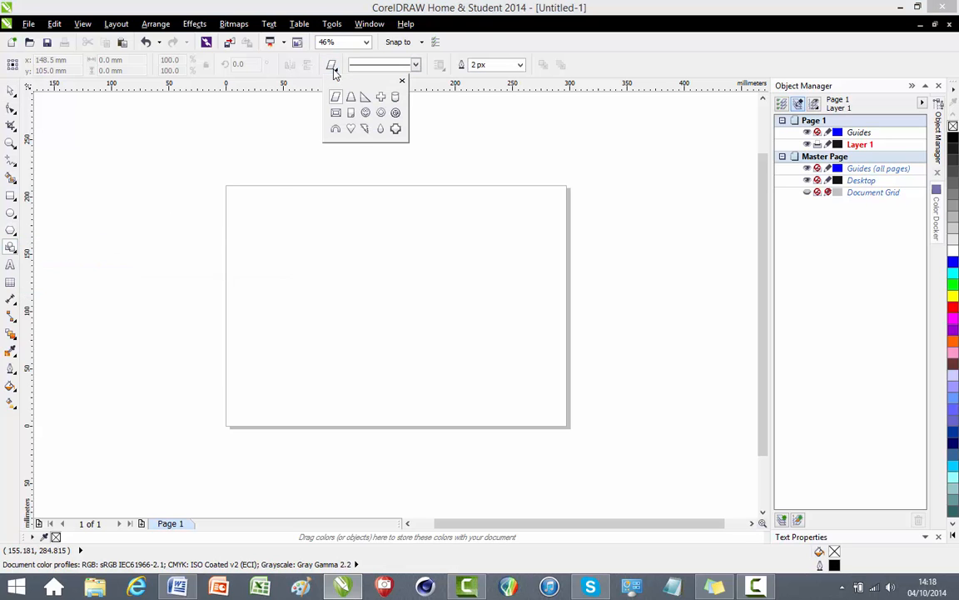
{"action": "left_click", "coordinate": [364, 117]}
{"action": "key", "text": "space"}
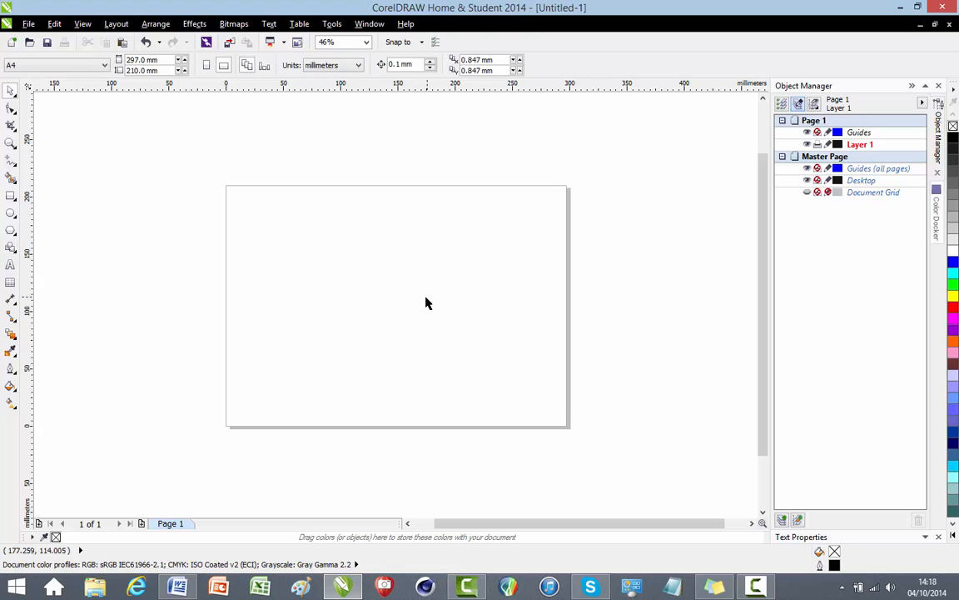